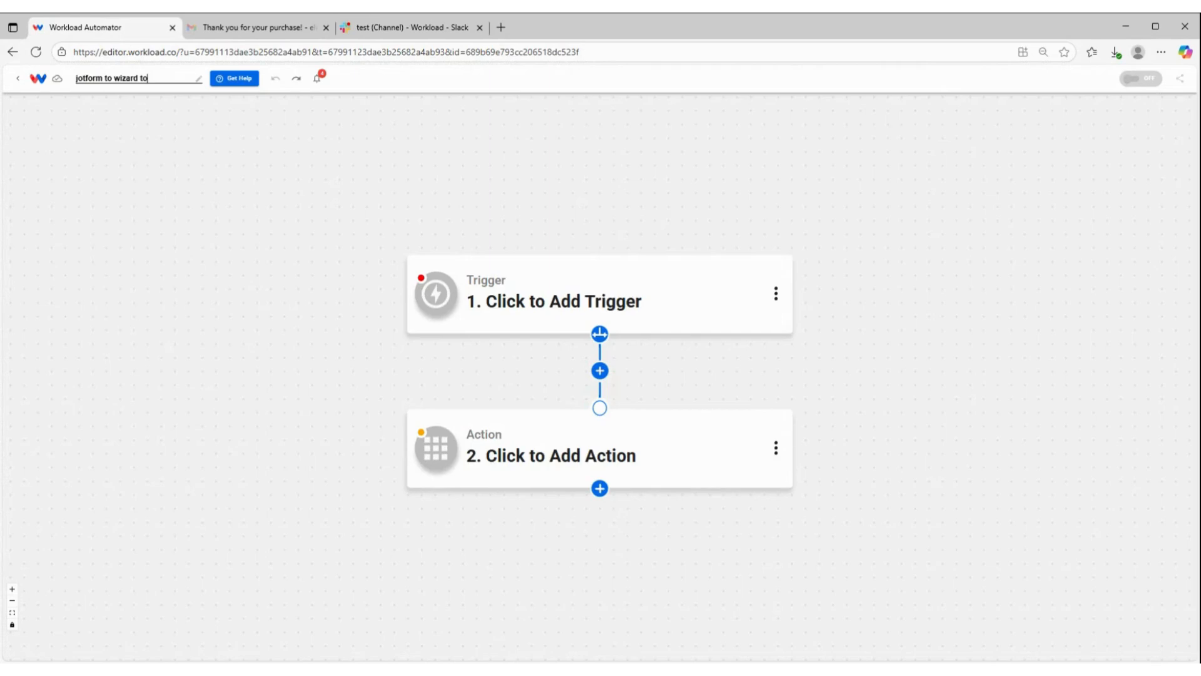
Step: Finish naming the workflow "jotform to wizard to slack"
{"action": "type", "text": "slack"}
{"action": "key", "text": "Return"}
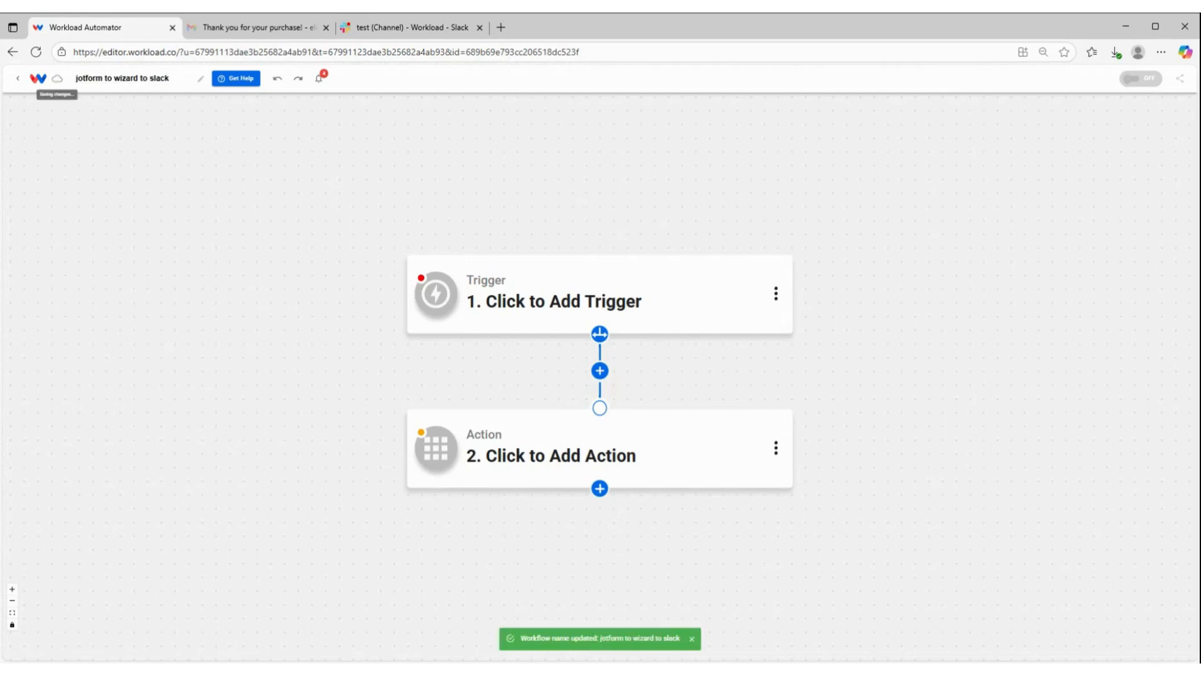
Step: Set the workflow's trigger to Jotform with the New Form Submission event
{"action": "left_click", "coordinate": [543, 319]}
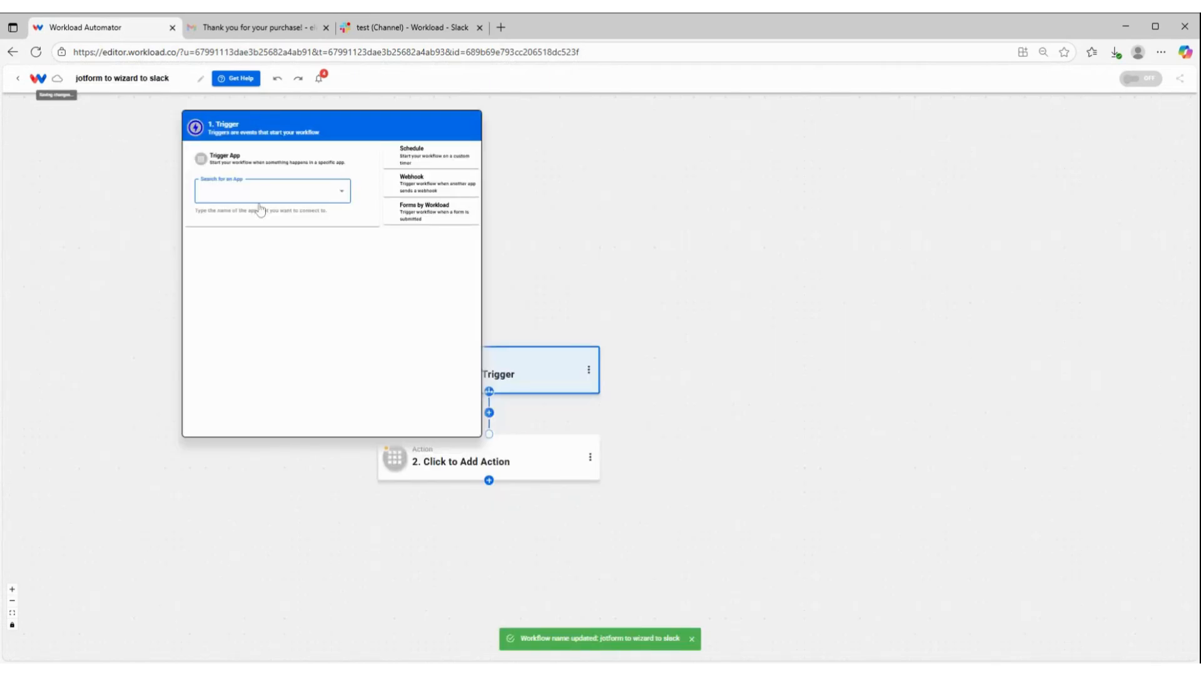
{"action": "type", "text": "jot"}
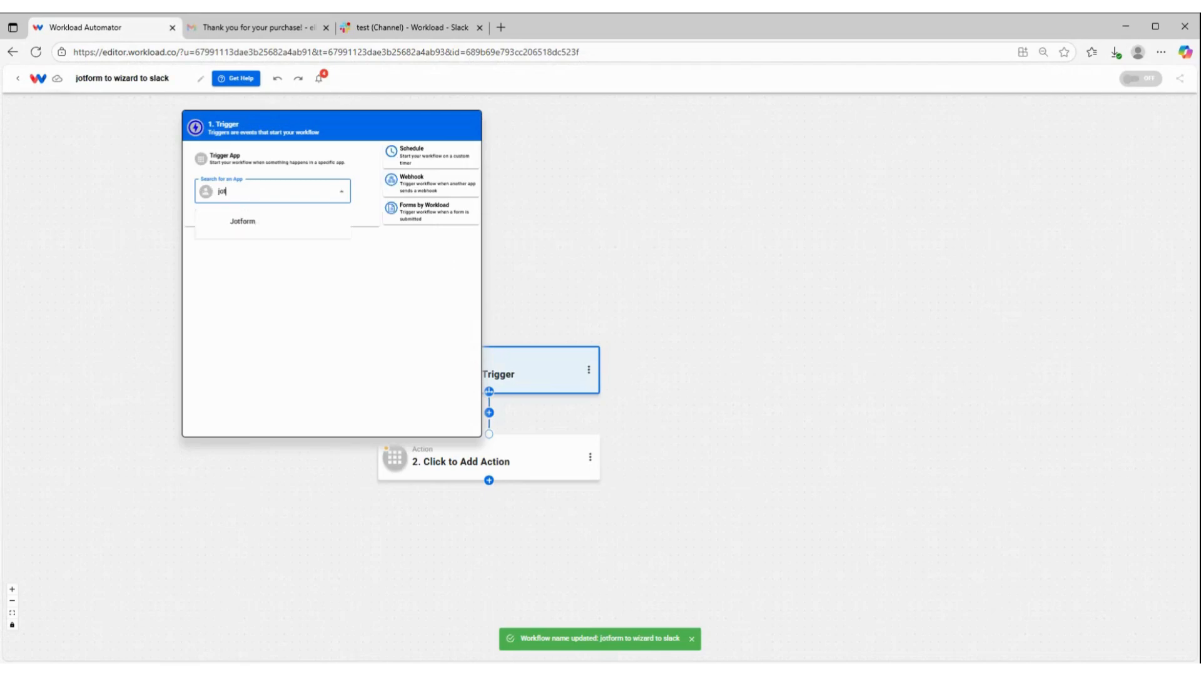
{"action": "type", "text": "form"}
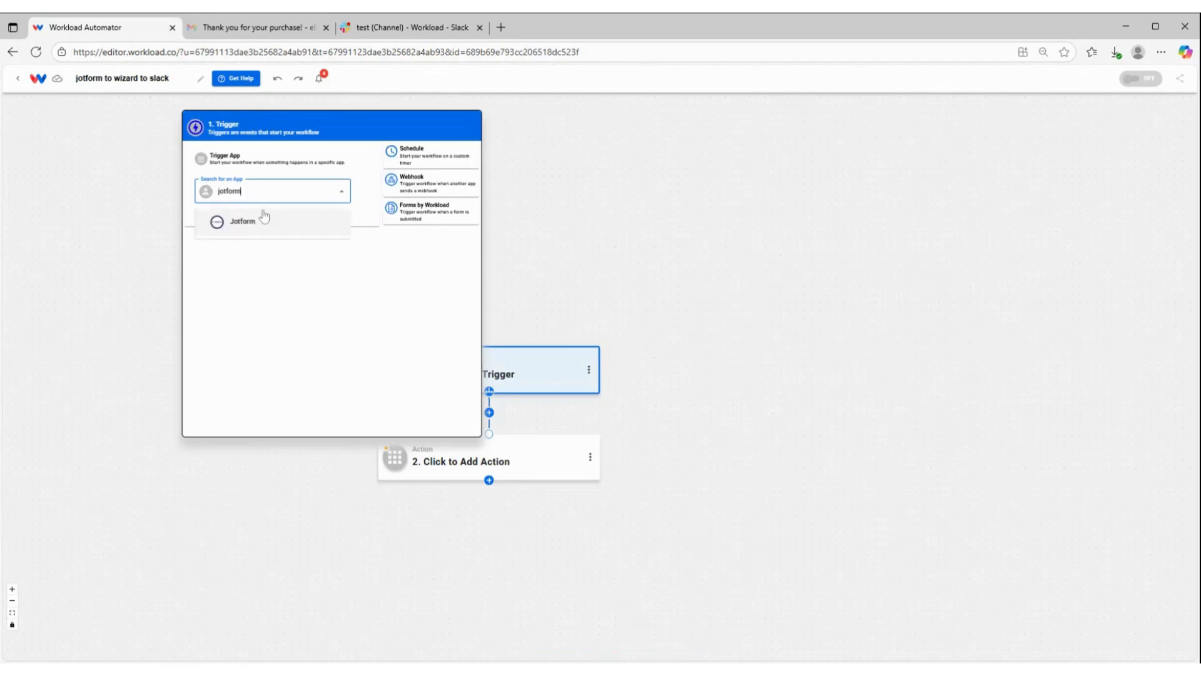
{"action": "left_click", "coordinate": [244, 221]}
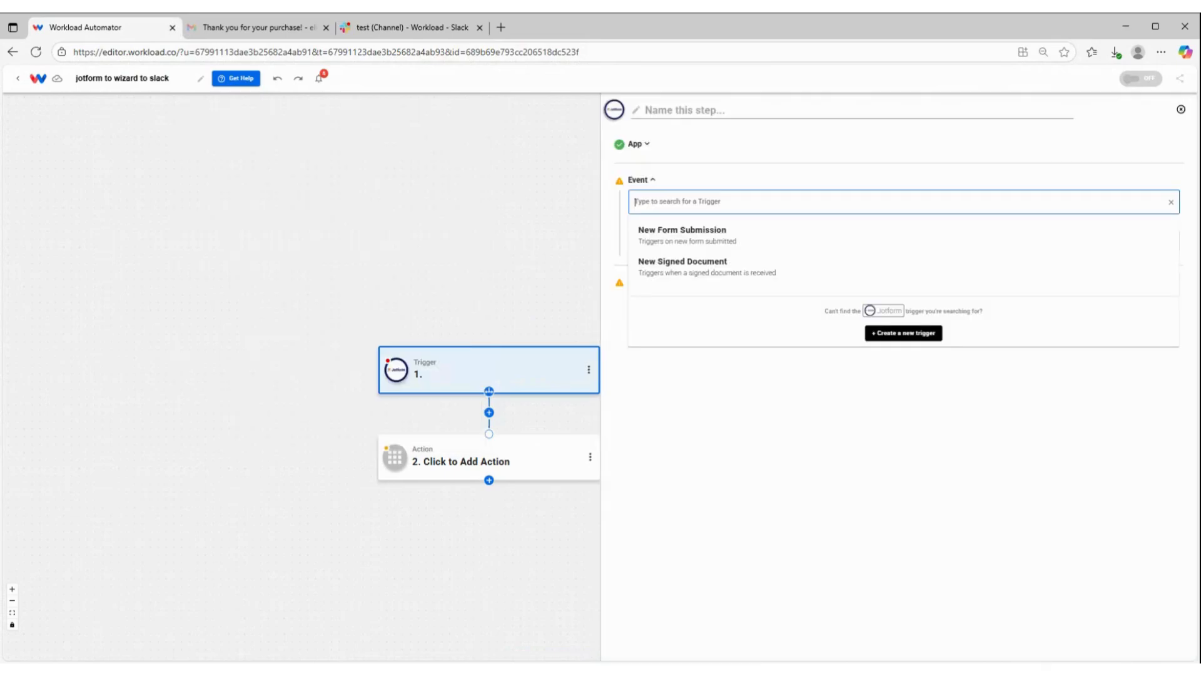
{"action": "left_click", "coordinate": [691, 239]}
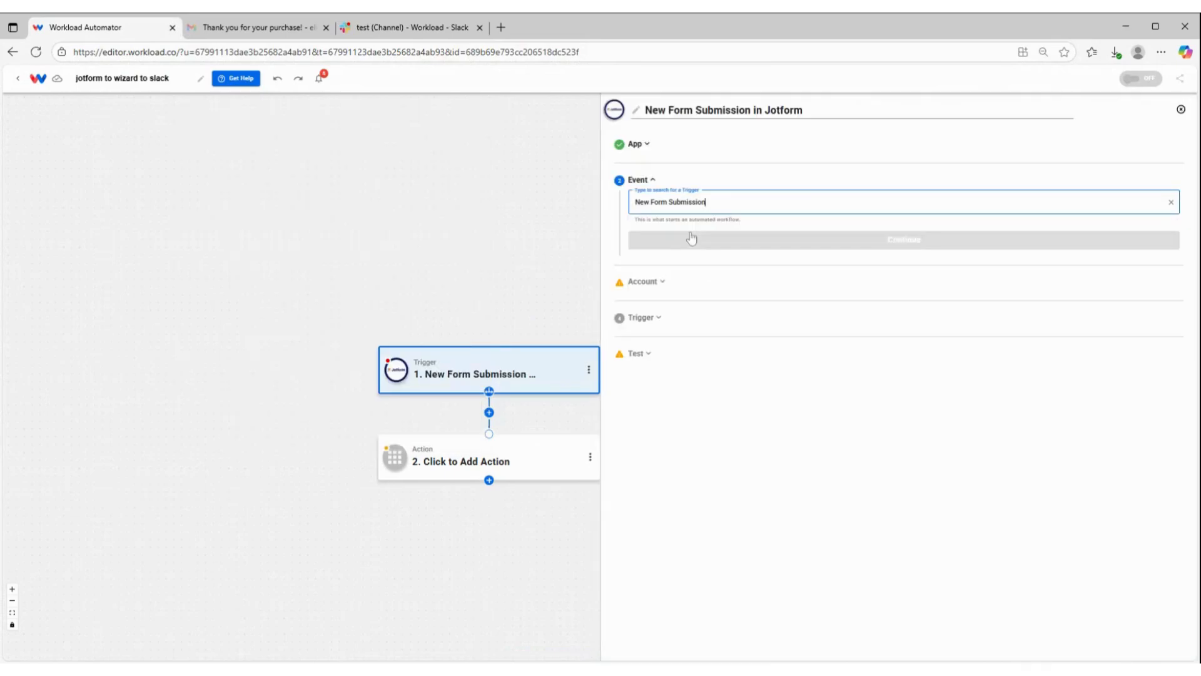
{"action": "left_click", "coordinate": [691, 239]}
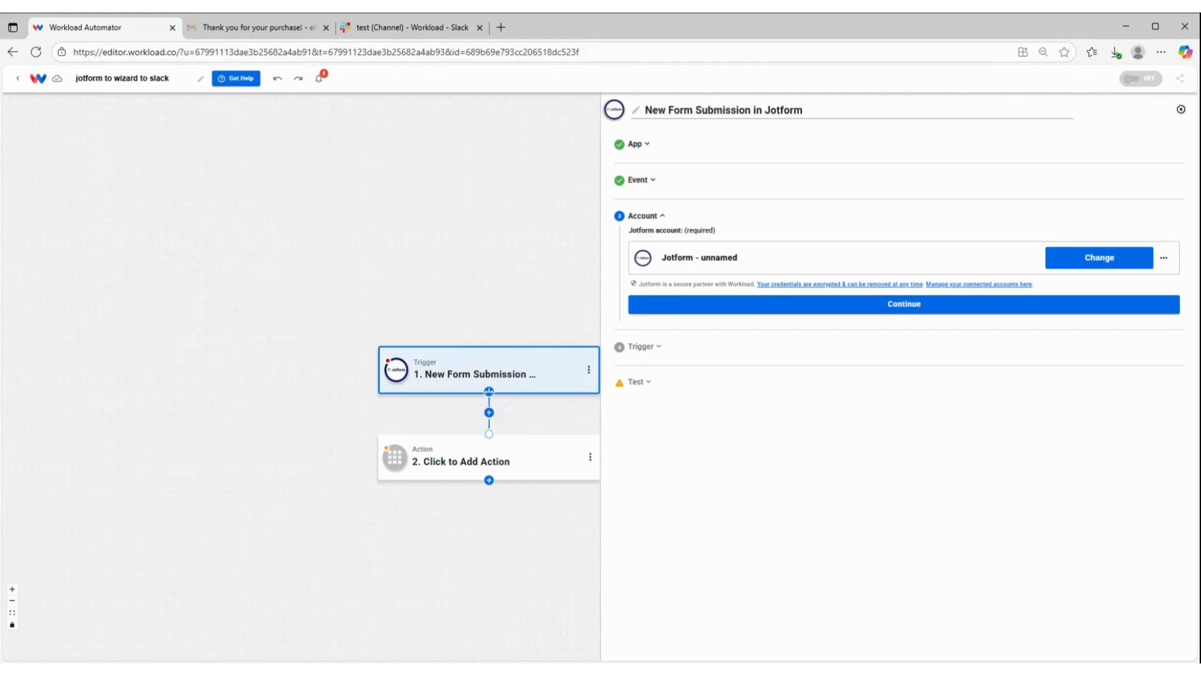
Step: Accept the connected Jotform account and choose New Marketing Request Form as the trigger's form
{"action": "left_click", "coordinate": [794, 300]}
{"action": "left_click", "coordinate": [740, 299]}
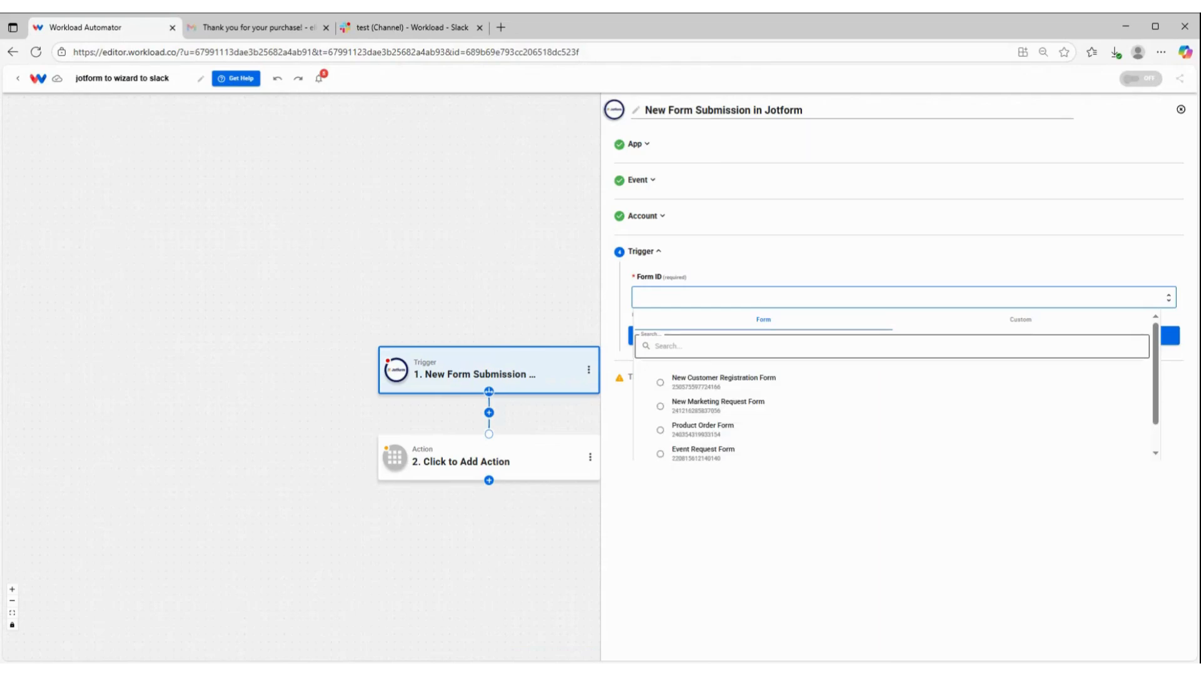
{"action": "left_click", "coordinate": [707, 405]}
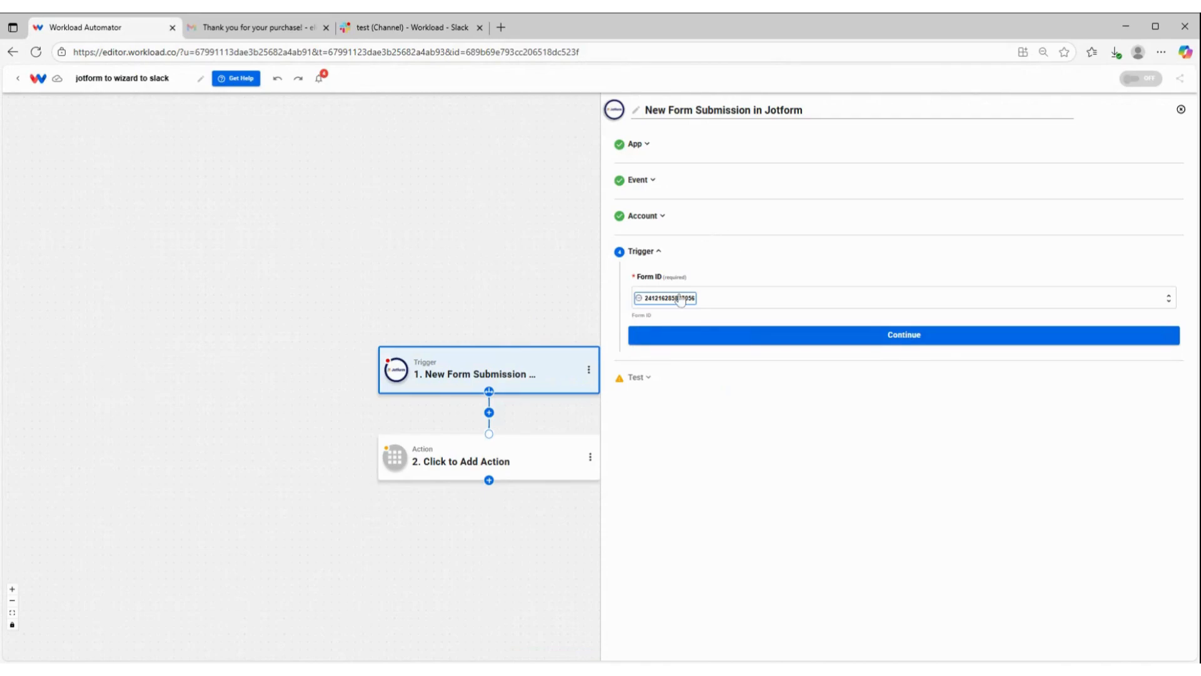
{"action": "left_click", "coordinate": [933, 338]}
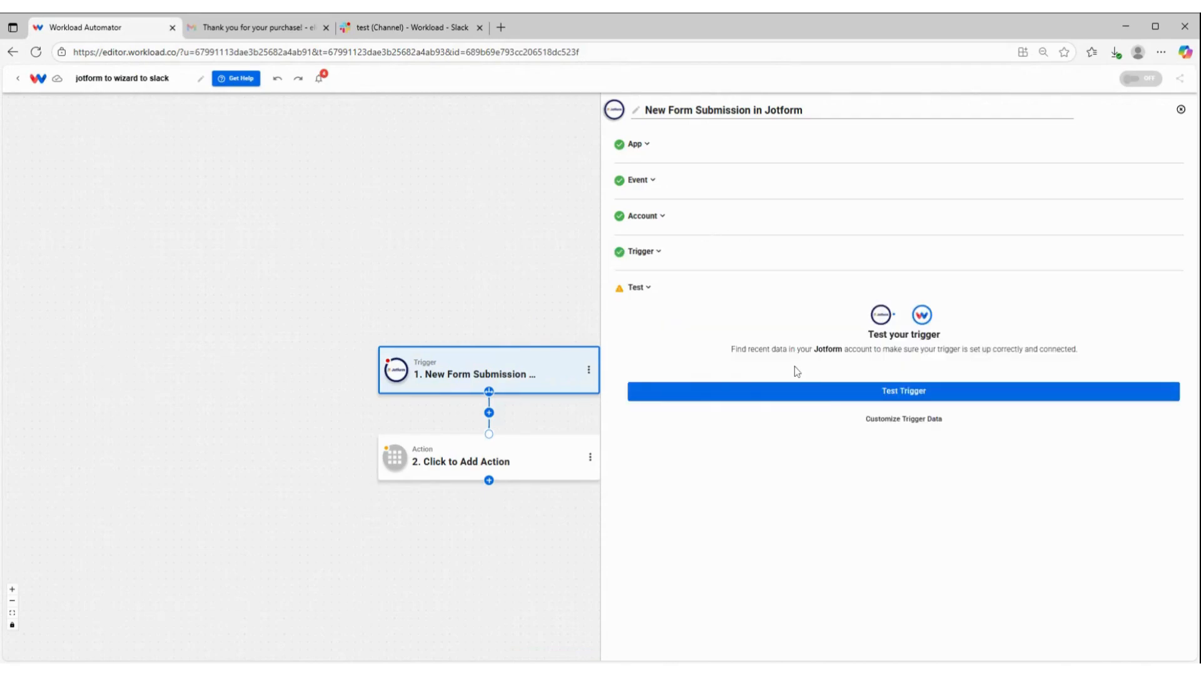
Step: Test the Jotform trigger, review the fields of the returned submission, and continue to the action setup
{"action": "left_click", "coordinate": [827, 395]}
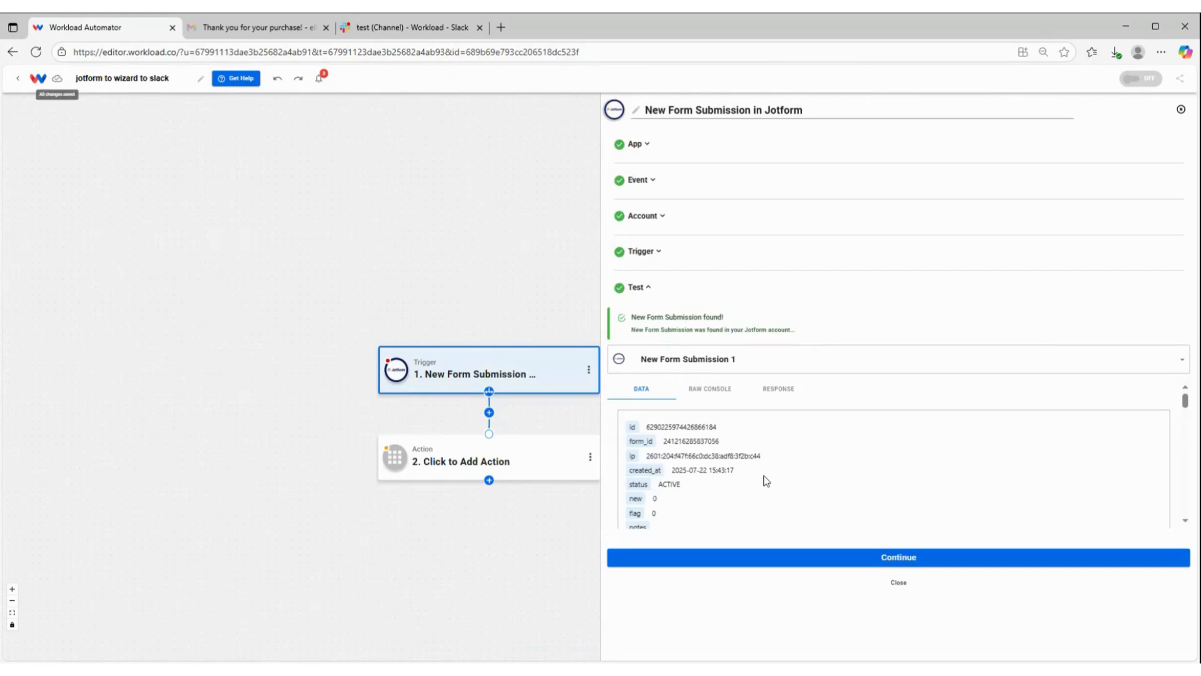
{"action": "scroll", "coordinate": [719, 469], "scroll_direction": "down", "scroll_amount": 5}
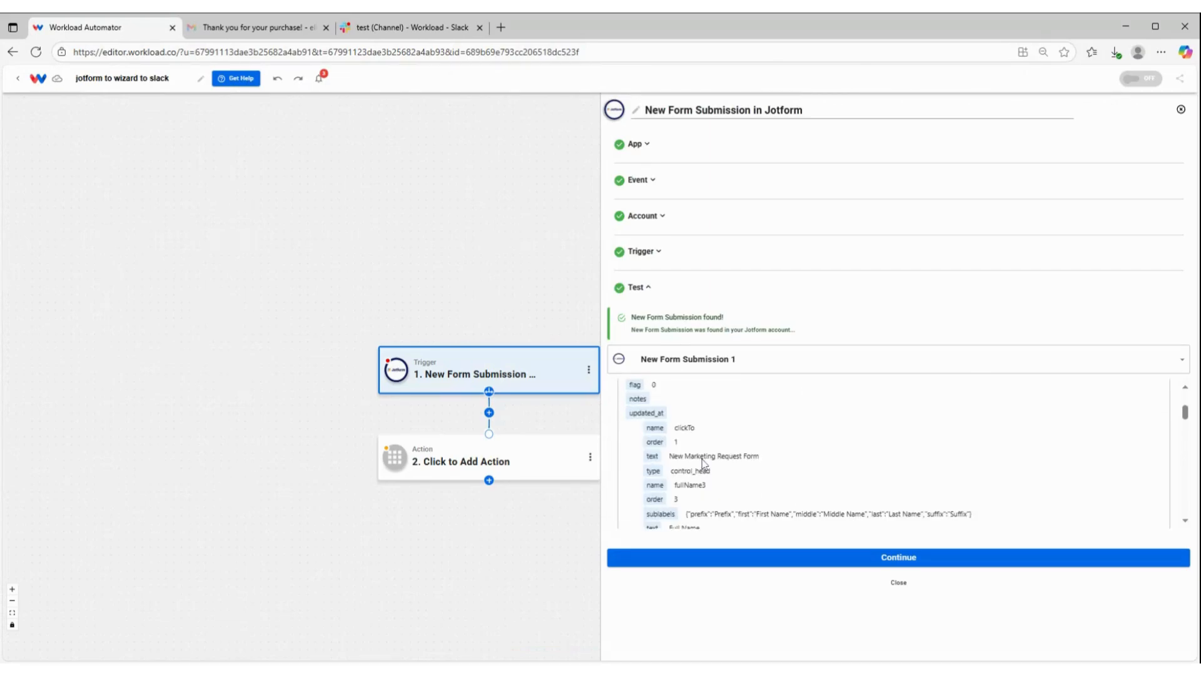
{"action": "scroll", "coordinate": [730, 422], "scroll_direction": "down", "scroll_amount": 6}
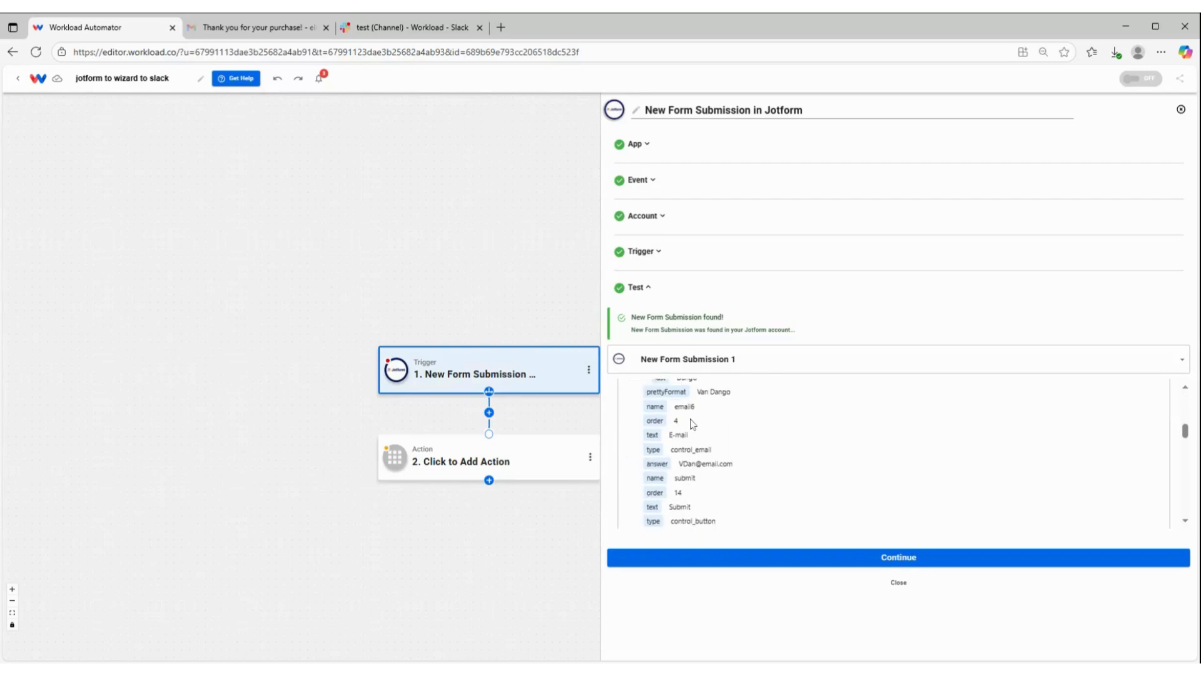
{"action": "scroll", "coordinate": [692, 423], "scroll_direction": "down", "scroll_amount": 2}
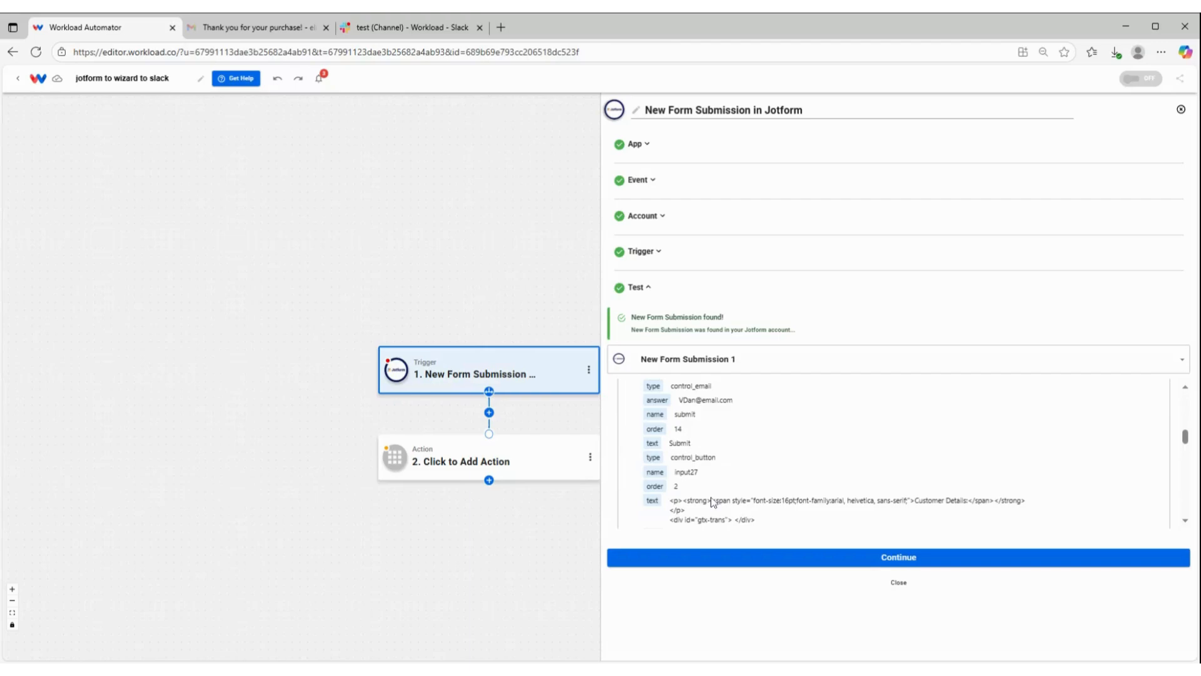
{"action": "scroll", "coordinate": [749, 420], "scroll_direction": "down", "scroll_amount": 3}
{"action": "scroll", "coordinate": [749, 420], "scroll_direction": "down", "scroll_amount": 5}
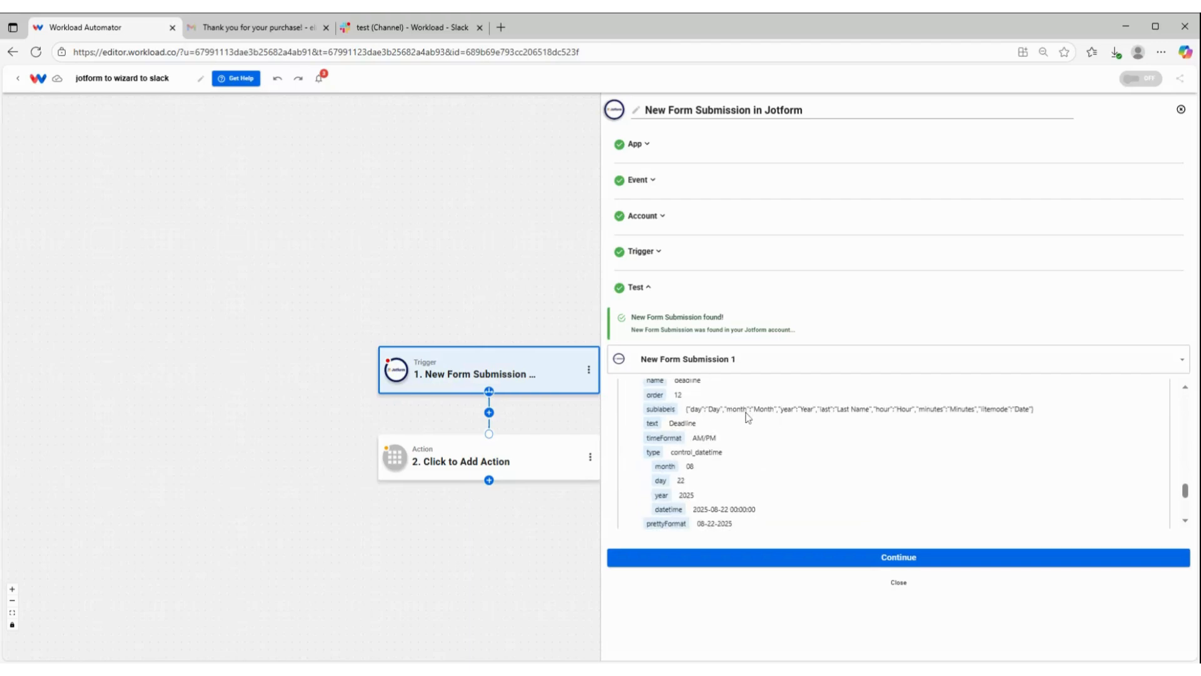
{"action": "scroll", "coordinate": [748, 417], "scroll_direction": "up", "scroll_amount": 15}
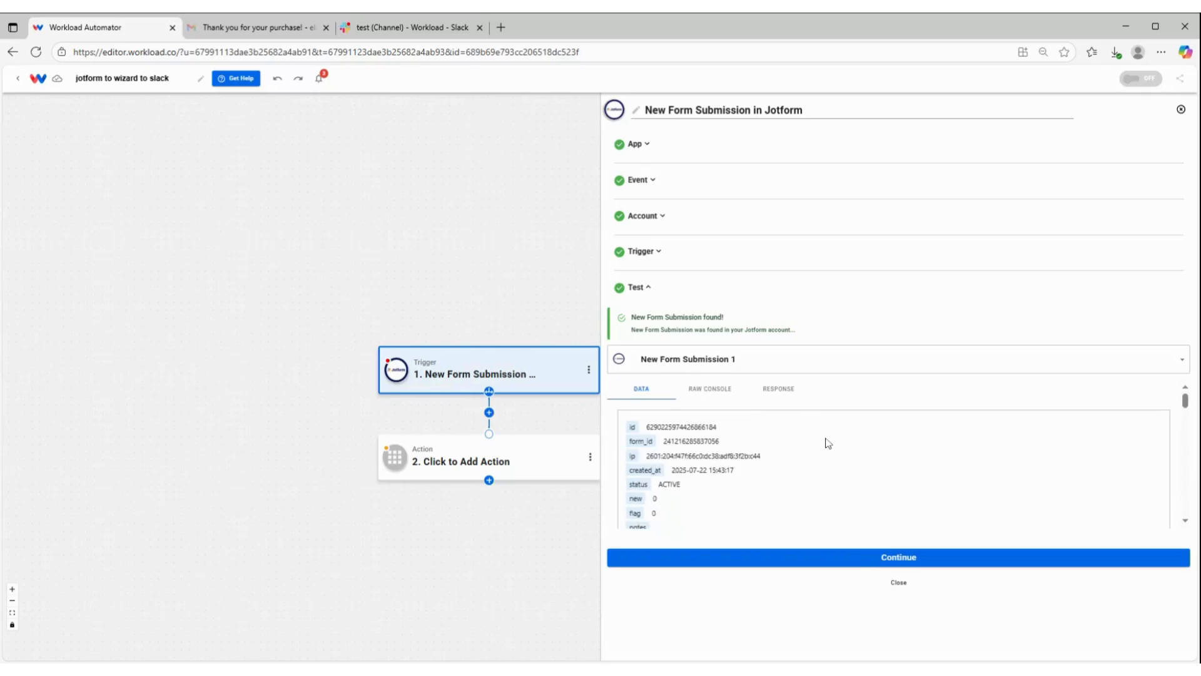
{"action": "left_click", "coordinate": [865, 558]}
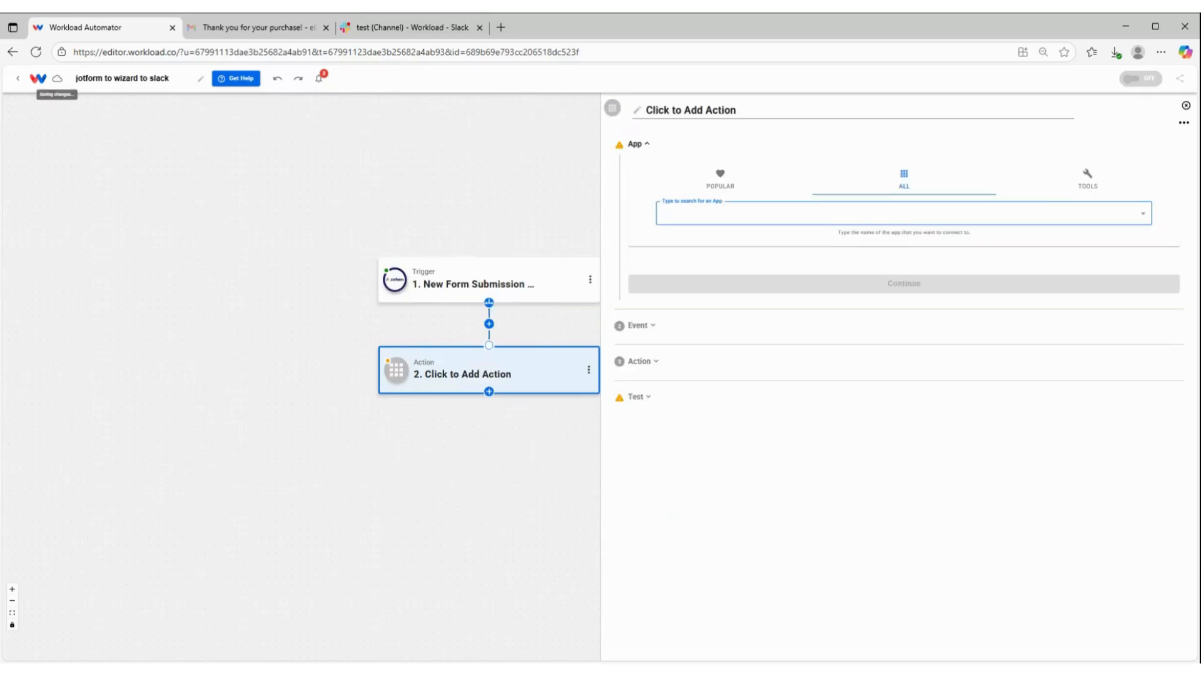
Step: Set the second step to the AI Wizard by Workload tool with the Prompt Your Data event
{"action": "left_click", "coordinate": [1087, 179]}
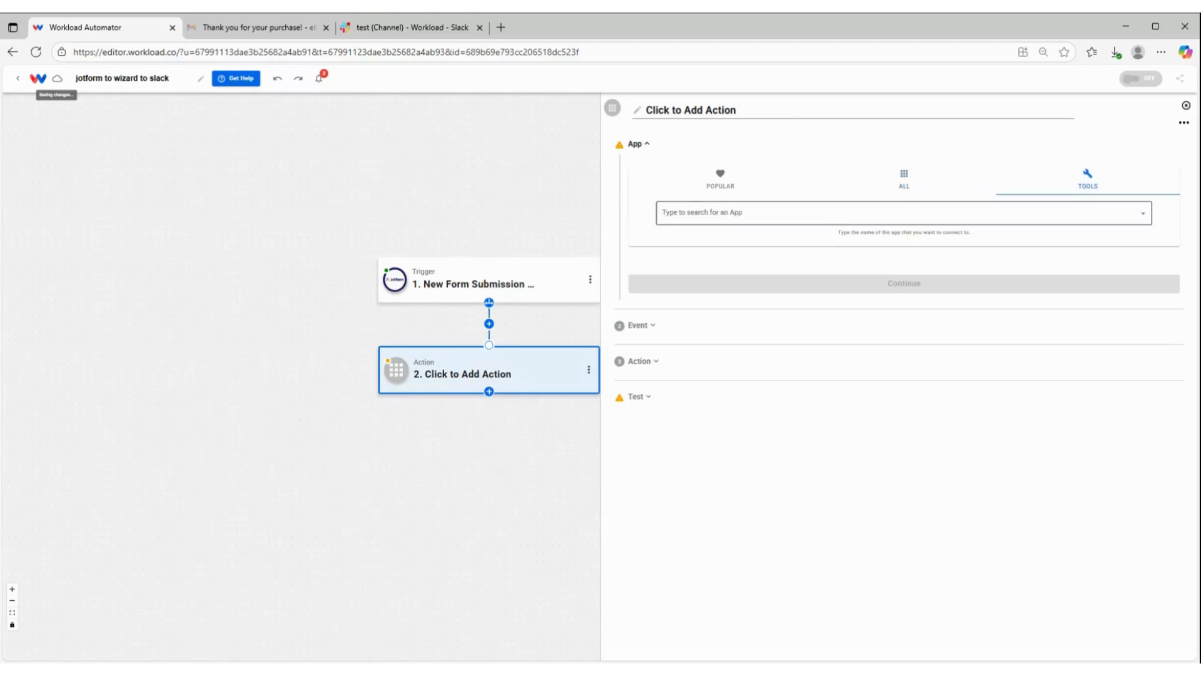
{"action": "left_click", "coordinate": [735, 213]}
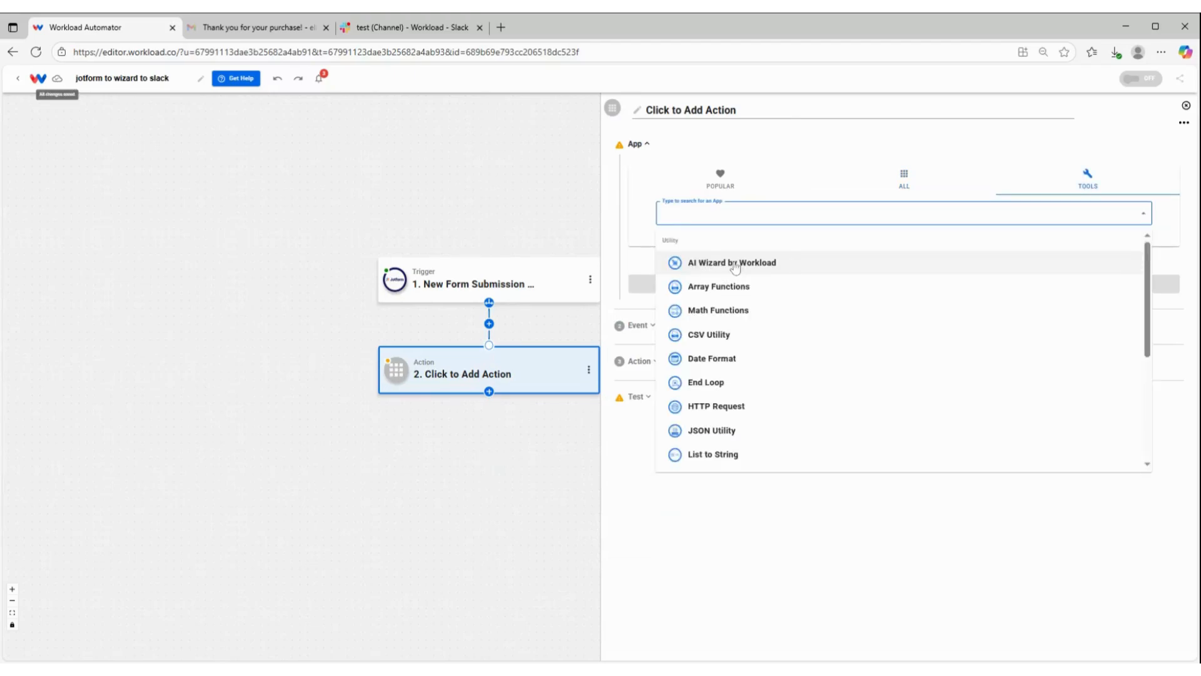
{"action": "left_click", "coordinate": [735, 266]}
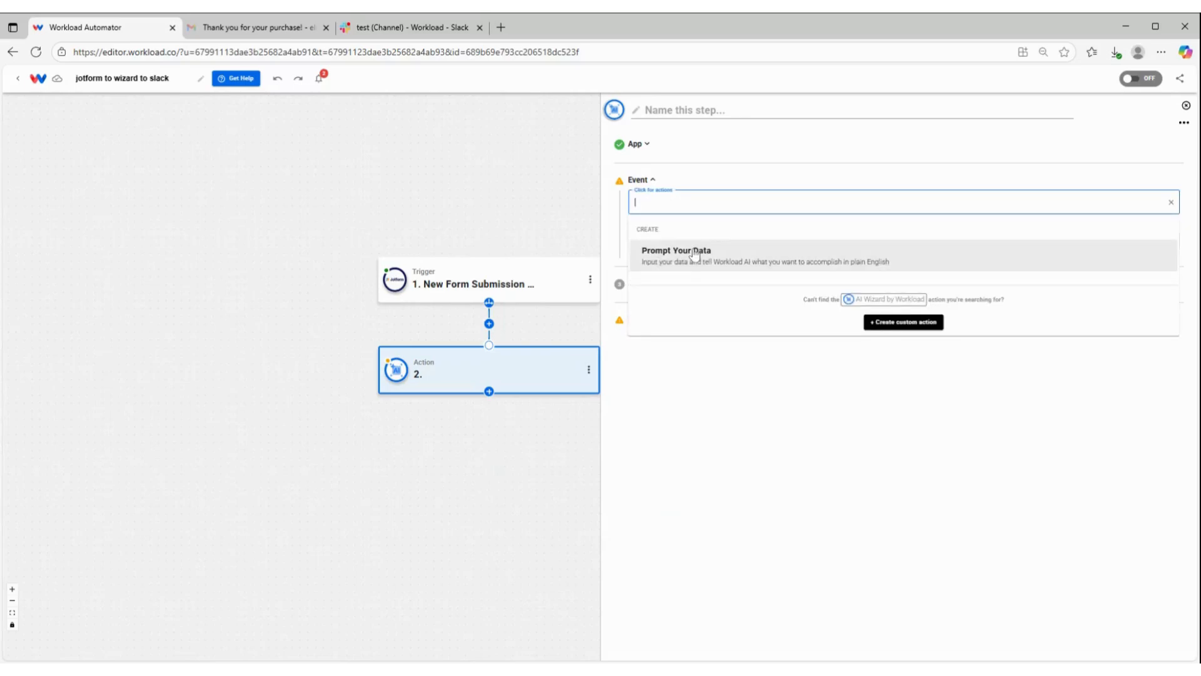
{"action": "left_click", "coordinate": [694, 253]}
Step: Map the whole answers object from the Jotform submission into the AI Wizard action's Input Data
{"action": "left_click", "coordinate": [720, 281]}
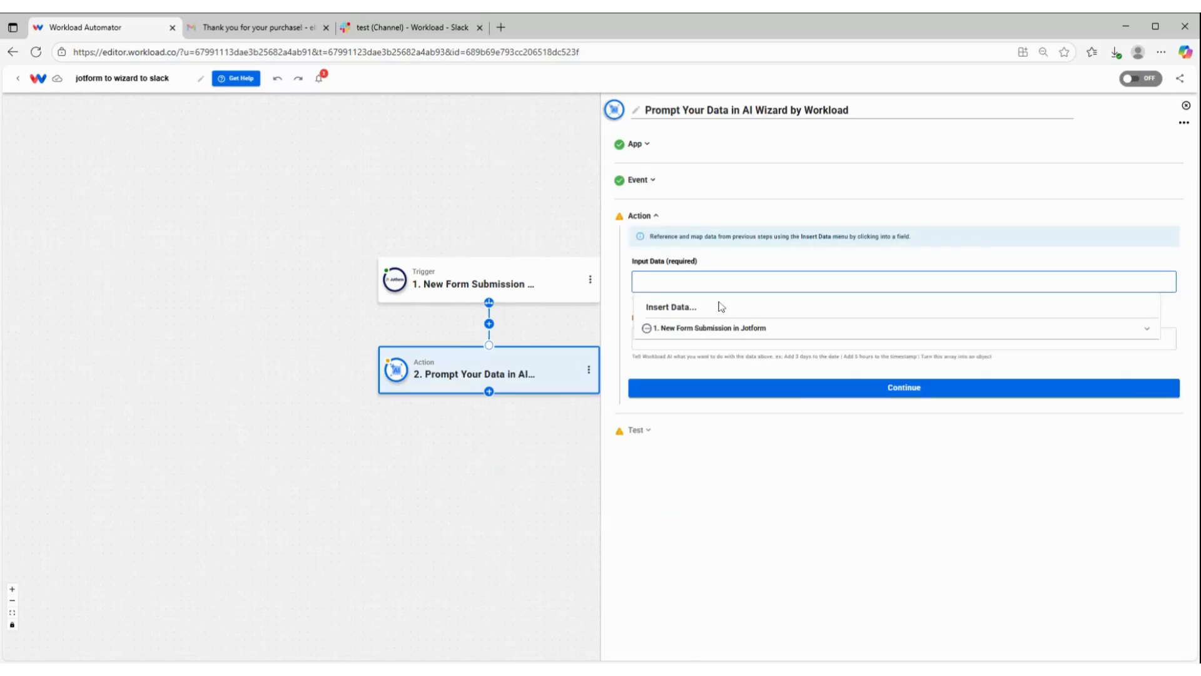
{"action": "left_click", "coordinate": [731, 327]}
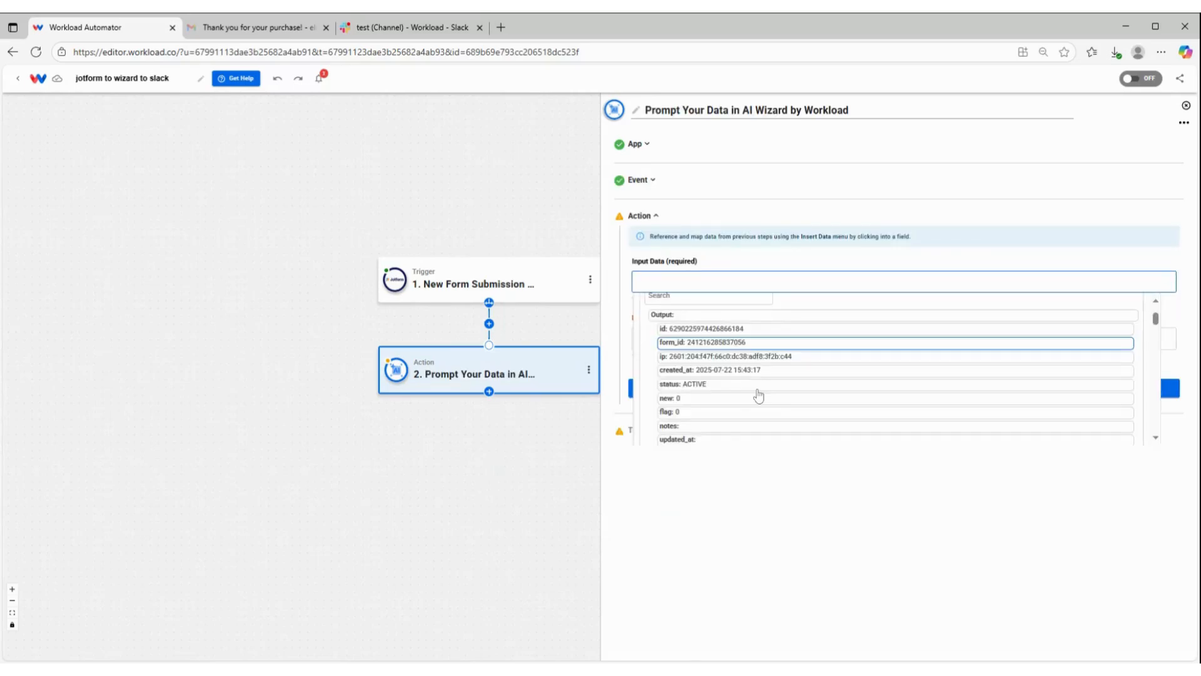
{"action": "scroll", "coordinate": [759, 395], "scroll_direction": "down", "scroll_amount": 2}
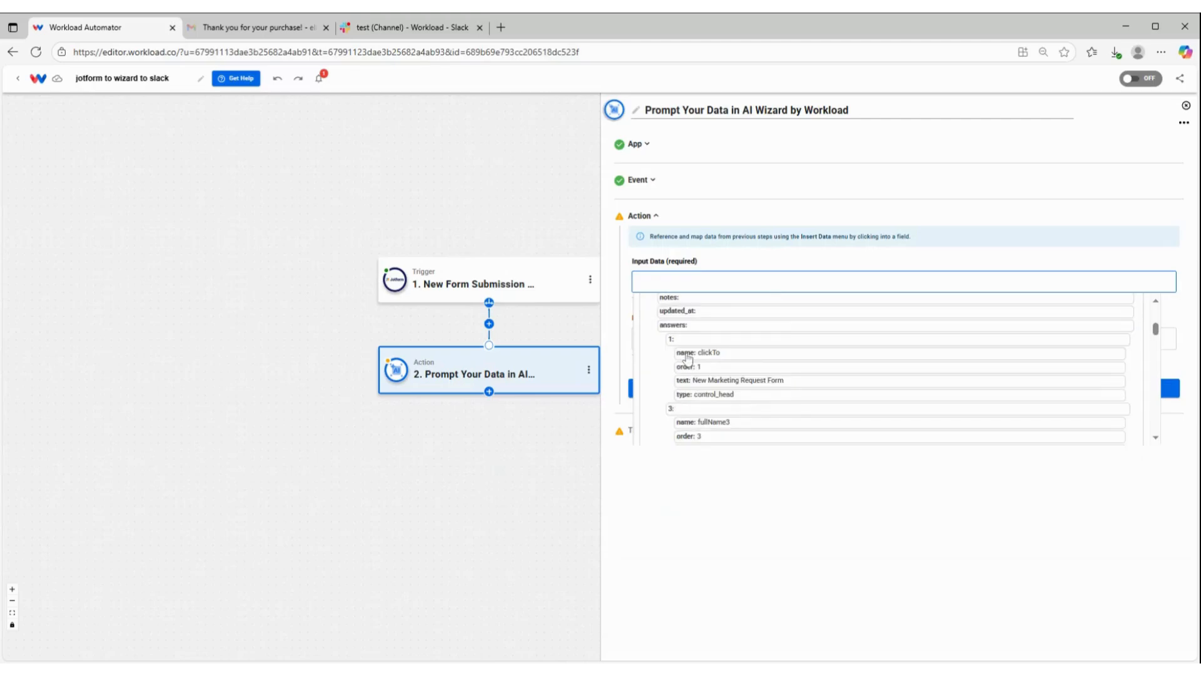
{"action": "left_click", "coordinate": [684, 326]}
{"action": "left_click", "coordinate": [775, 249]}
Step: Enter the AI Wizard prompt: pull out the "answer"s and creatae a separate object
{"action": "left_click", "coordinate": [775, 339]}
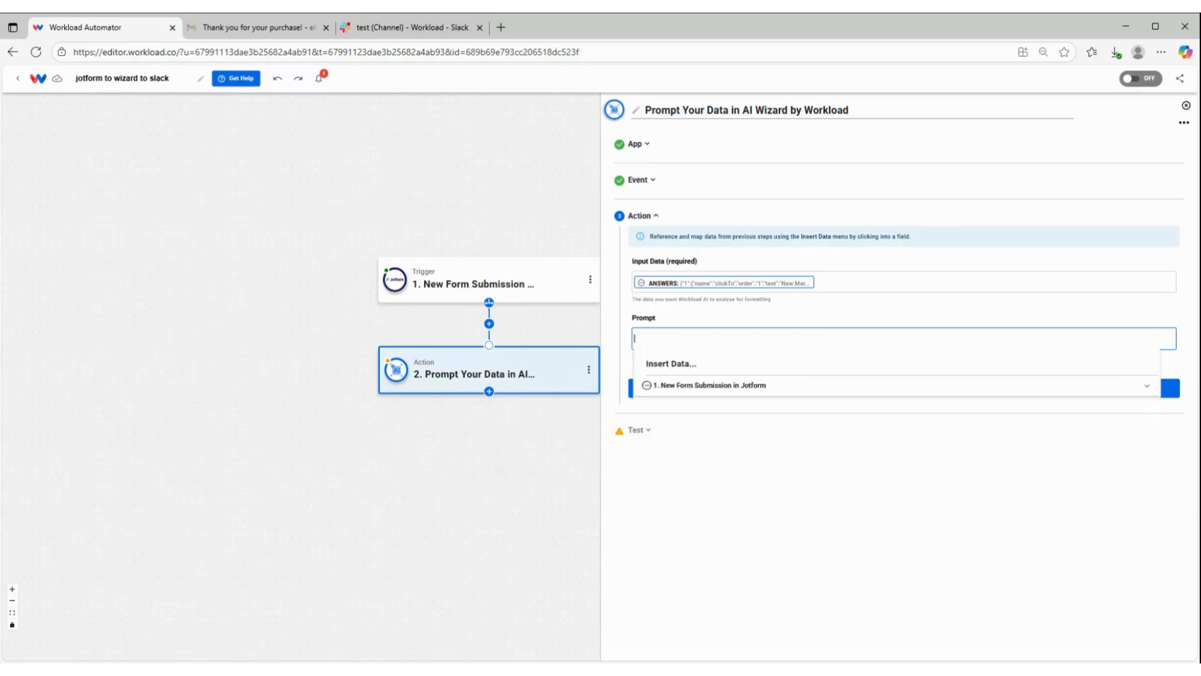
{"action": "type", "text": "pull out the \"answer's and createa a separate object"}
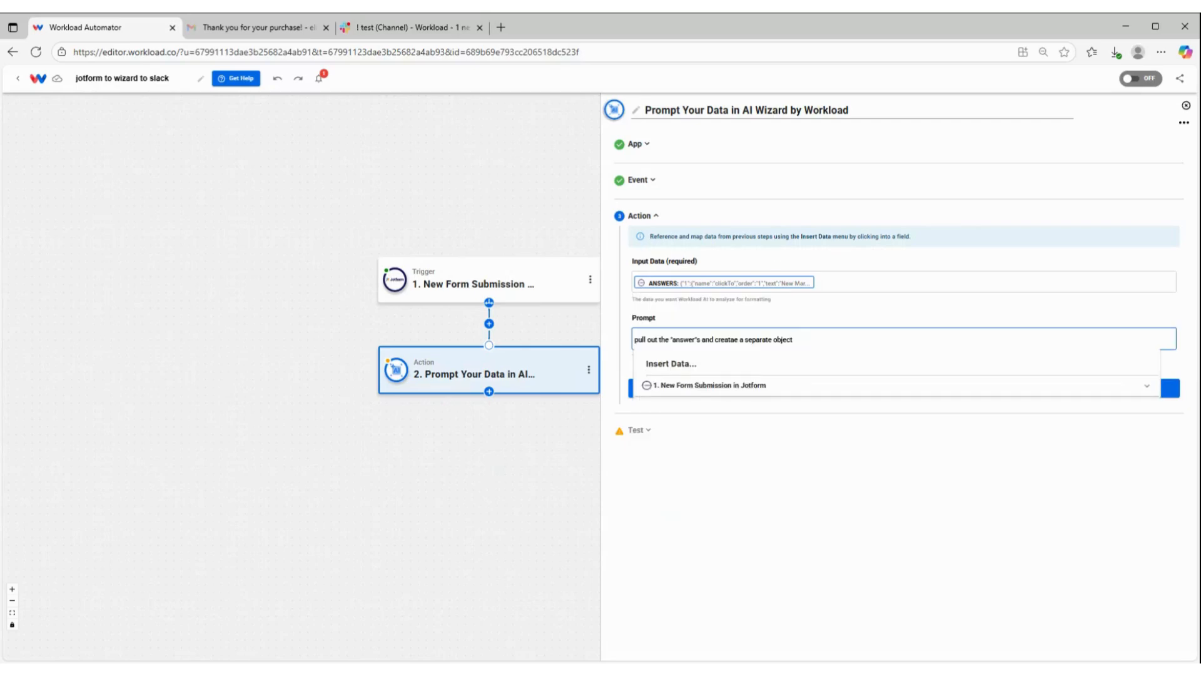
{"action": "left_click", "coordinate": [823, 311]}
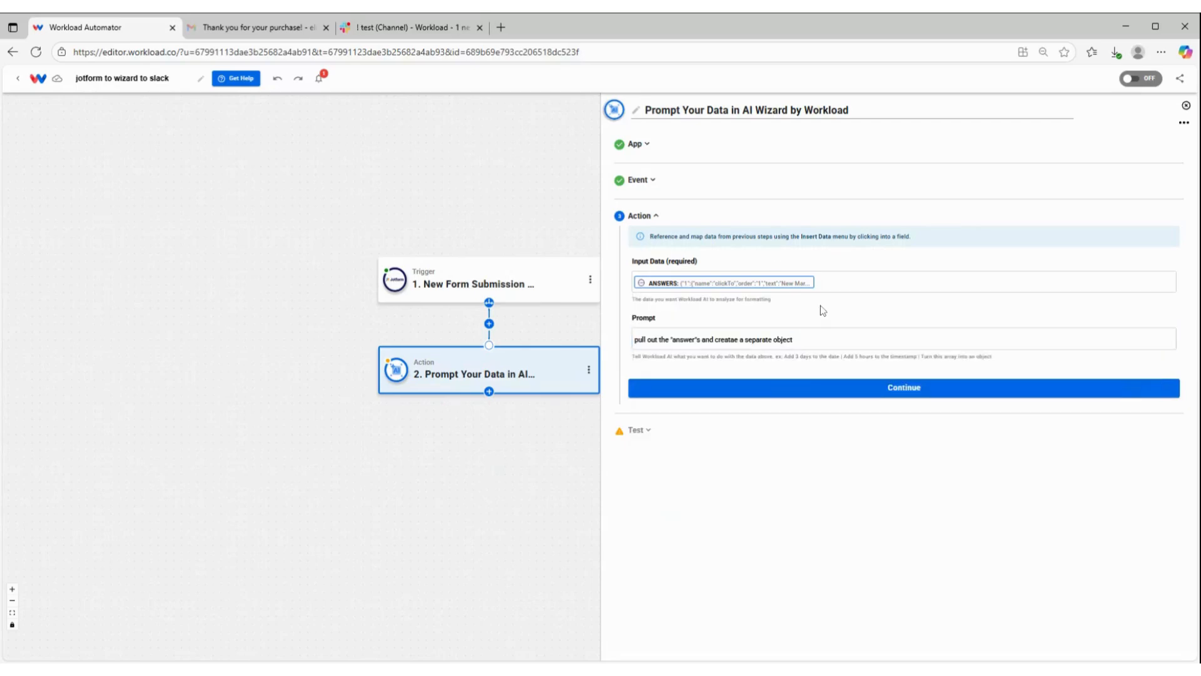
Step: Test the first Prompt Your Data action and continue to a new third action
{"action": "left_click", "coordinate": [793, 388]}
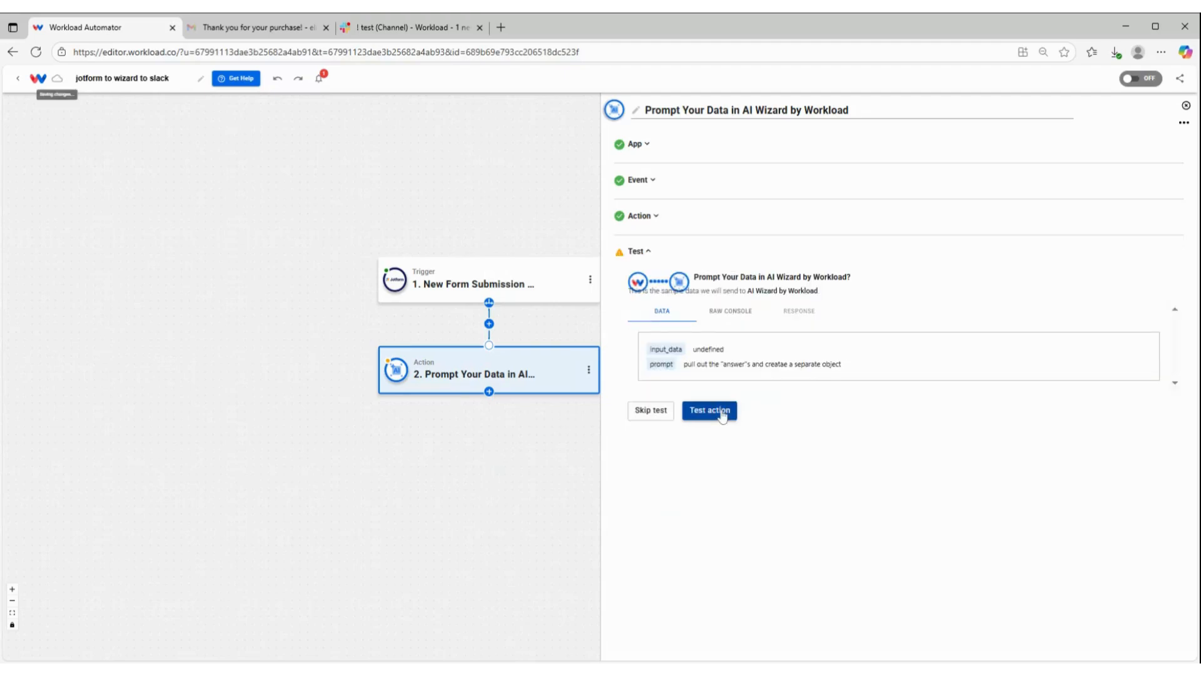
{"action": "left_click", "coordinate": [723, 414]}
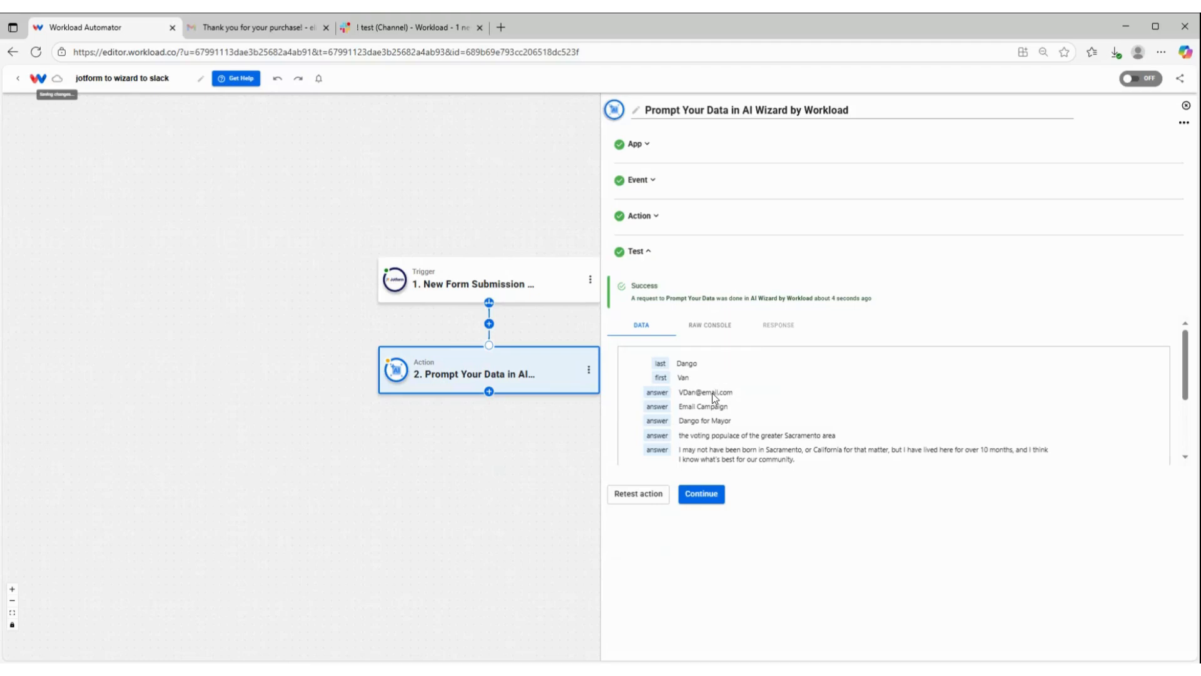
{"action": "left_click", "coordinate": [710, 499]}
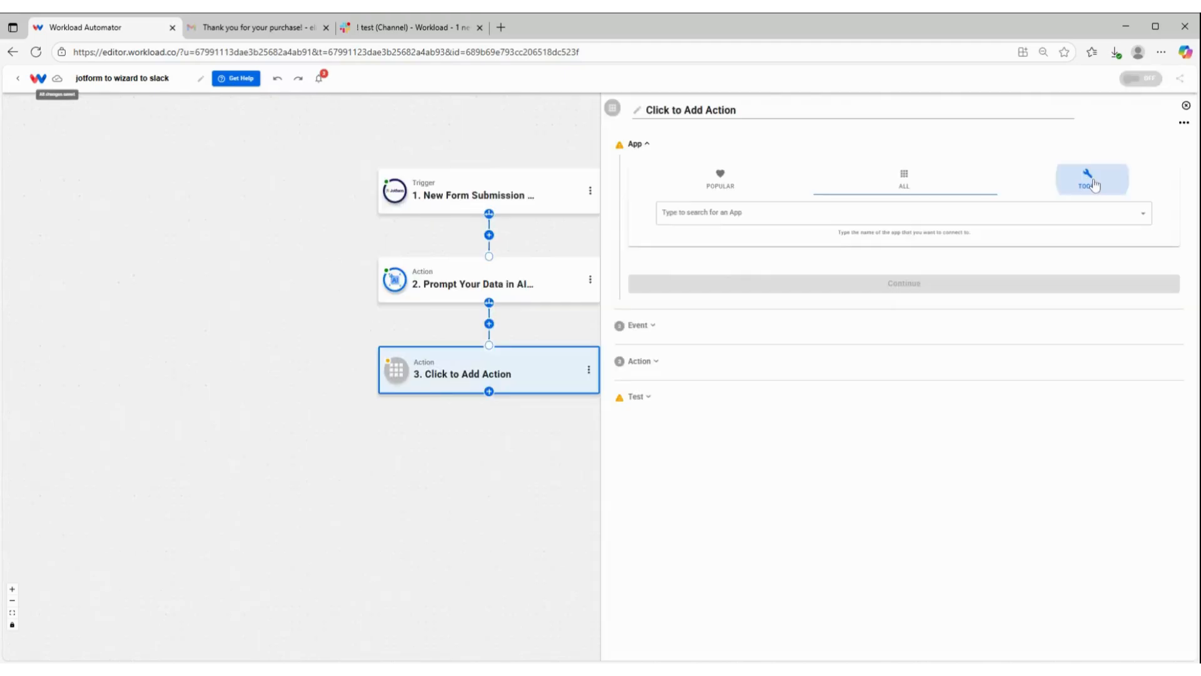
Step: Set the third step to AI Wizard by Workload with the Prompt Your Data event
{"action": "left_click", "coordinate": [1092, 183]}
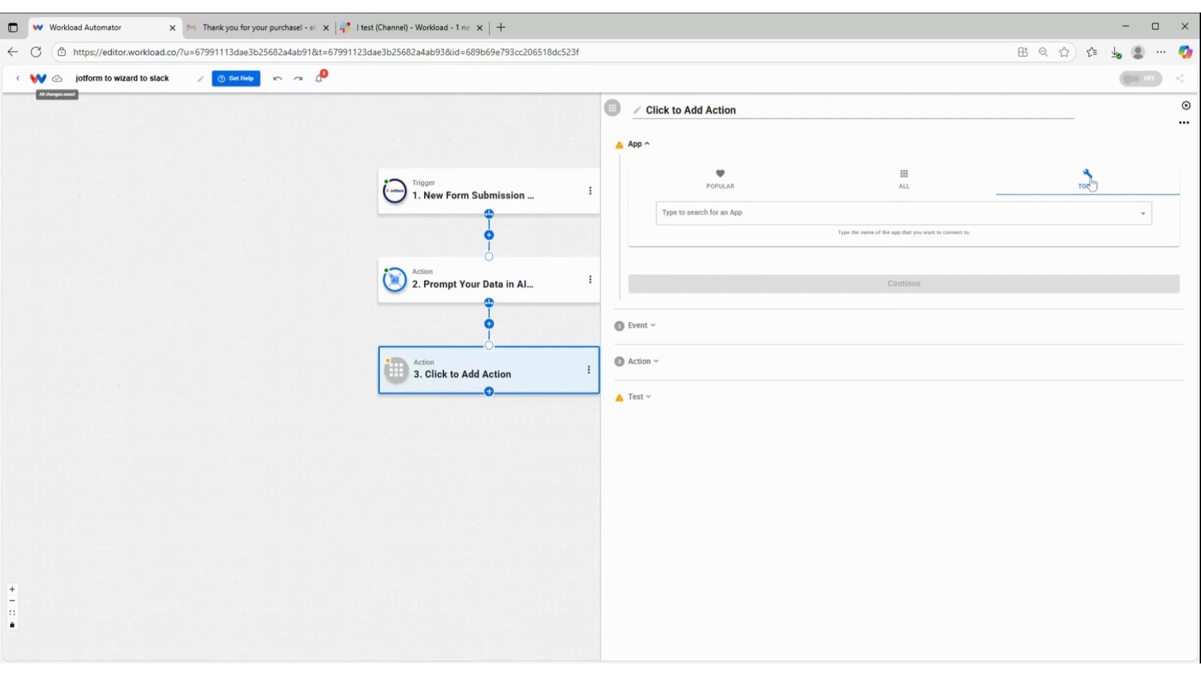
{"action": "left_click", "coordinate": [901, 214]}
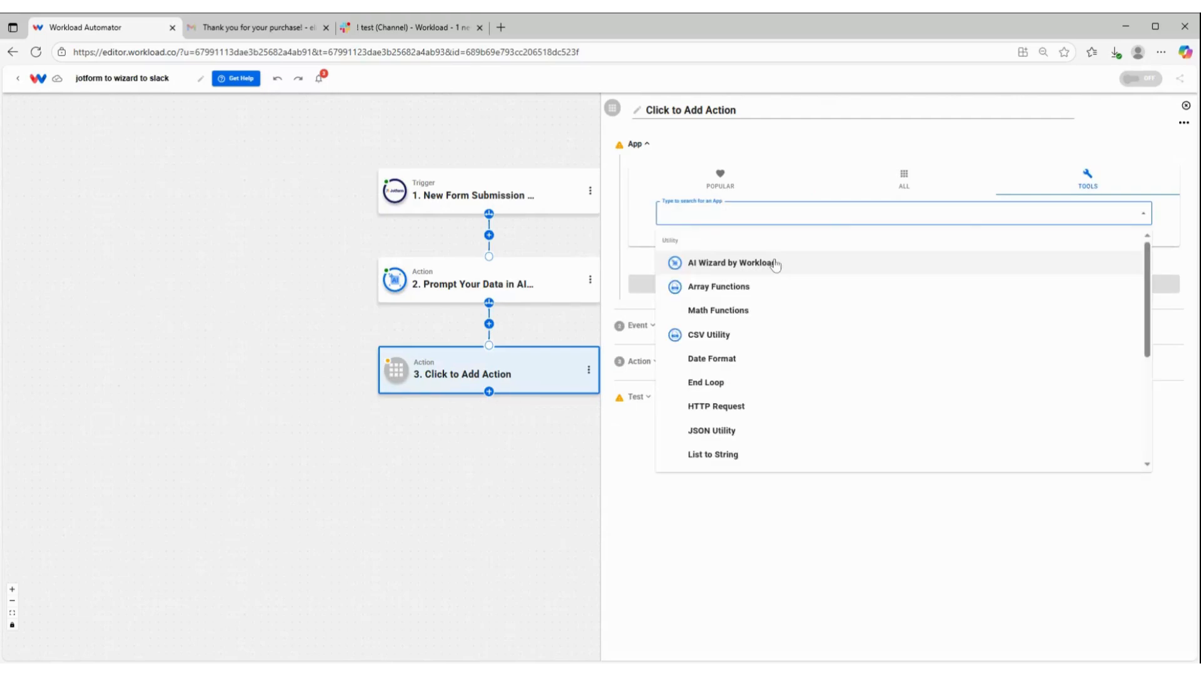
{"action": "left_click", "coordinate": [776, 266]}
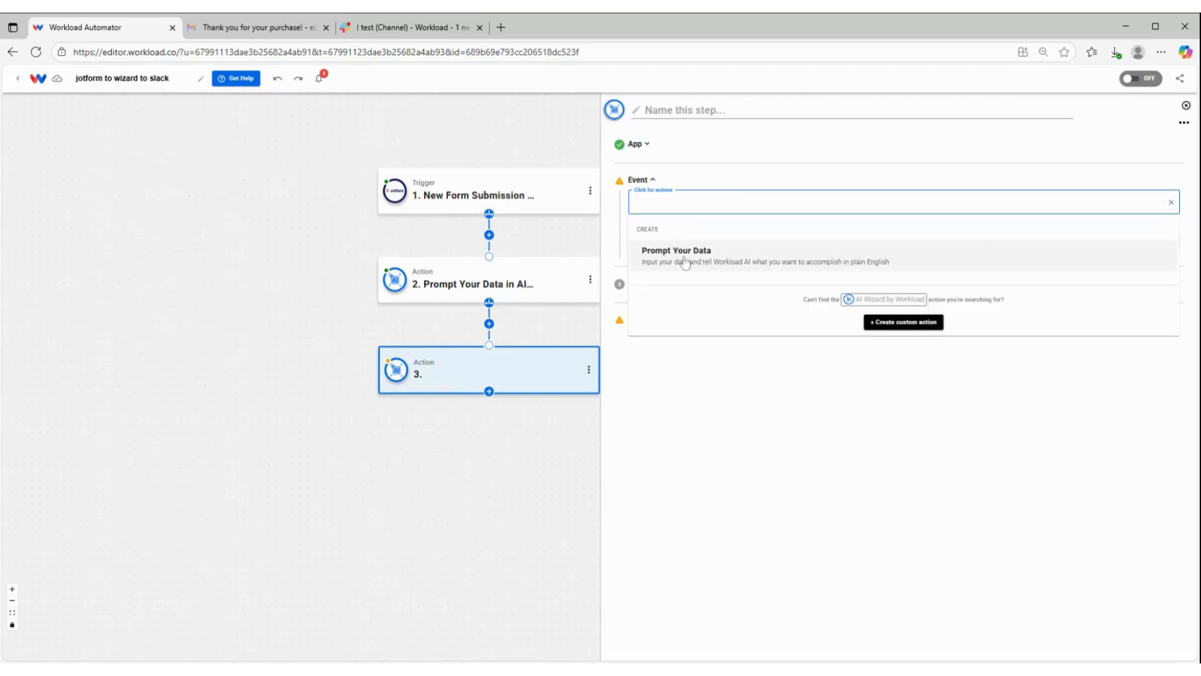
{"action": "left_click", "coordinate": [685, 261]}
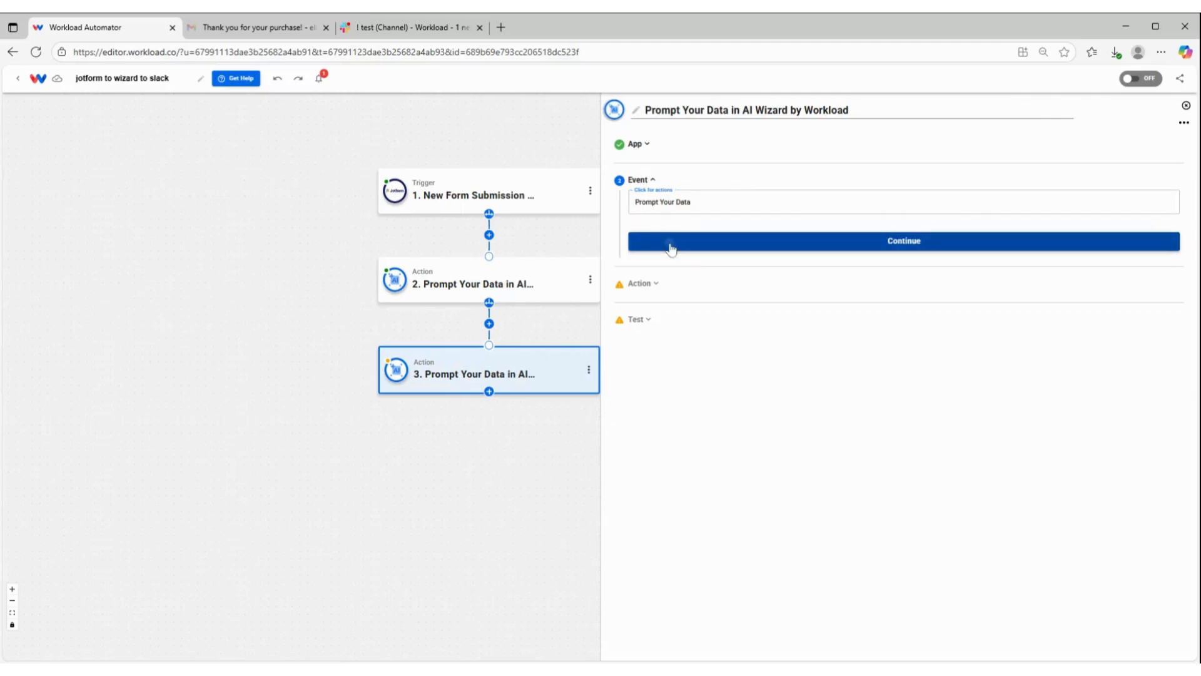
{"action": "left_click", "coordinate": [671, 248]}
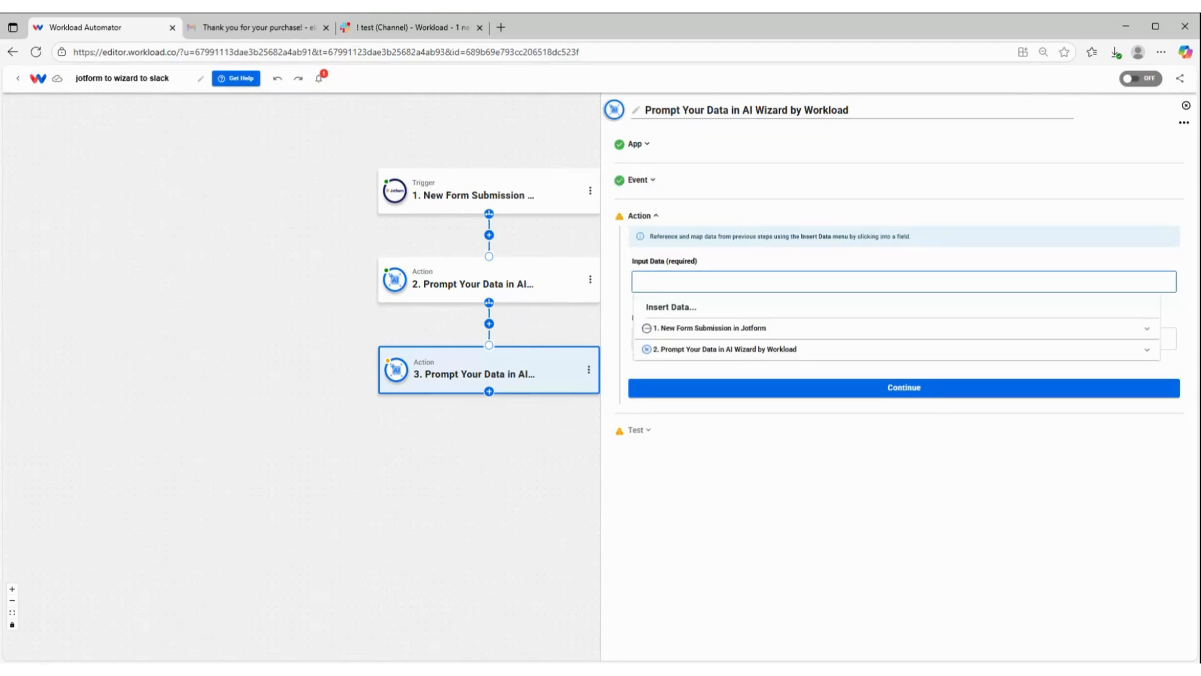
Step: Map the second step's whole Output into Input Data and enter the prompt putting the answers, Last Name through Deadline, into the given sentence structure
{"action": "left_click", "coordinate": [685, 352]}
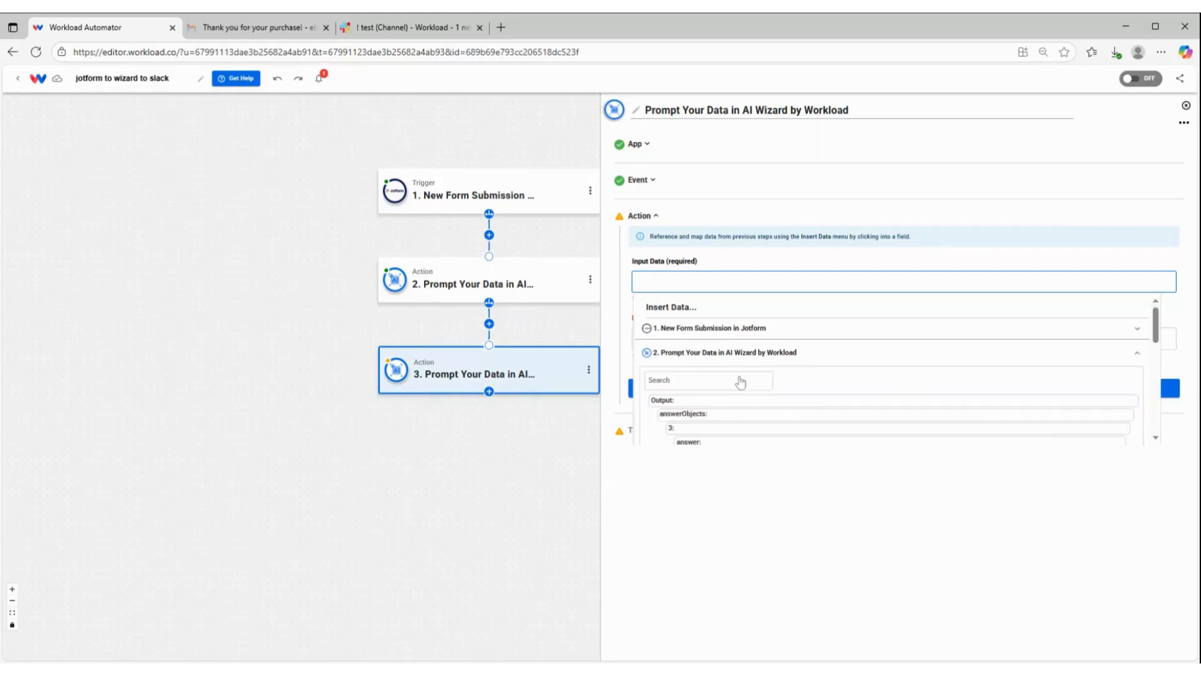
{"action": "scroll", "coordinate": [735, 400], "scroll_direction": "down", "scroll_amount": 1}
{"action": "left_click", "coordinate": [674, 341]}
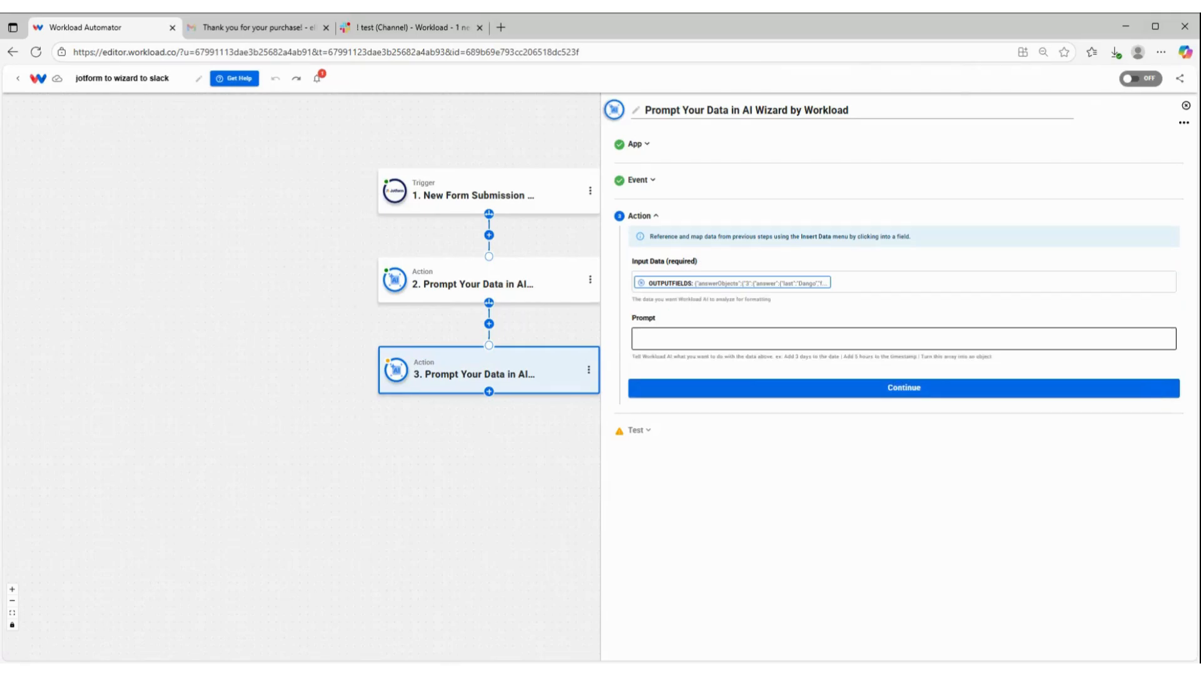
{"action": "left_click", "coordinate": [674, 339]}
{"action": "key", "text": "ctrl+v"}
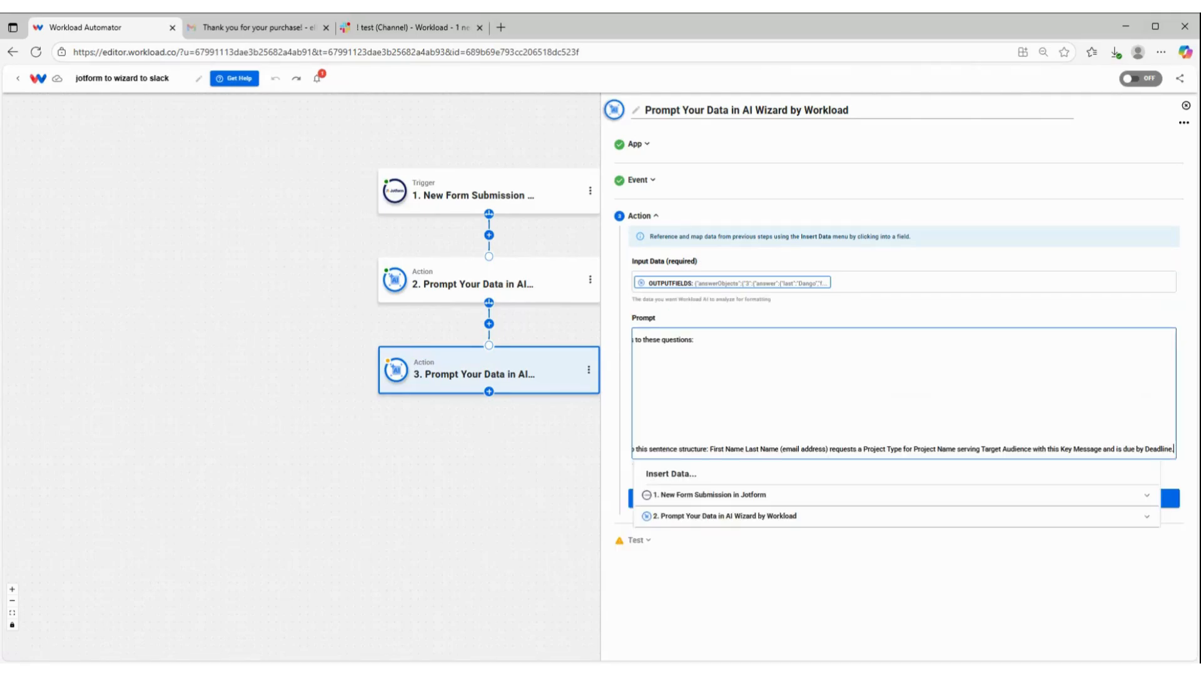
Step: Review the prompt's list of questions and the sentence structure that combines the answers
{"action": "left_click_drag", "start_coordinate": [685, 373], "coordinate": [585, 379]}
{"action": "left_click", "coordinate": [684, 373]}
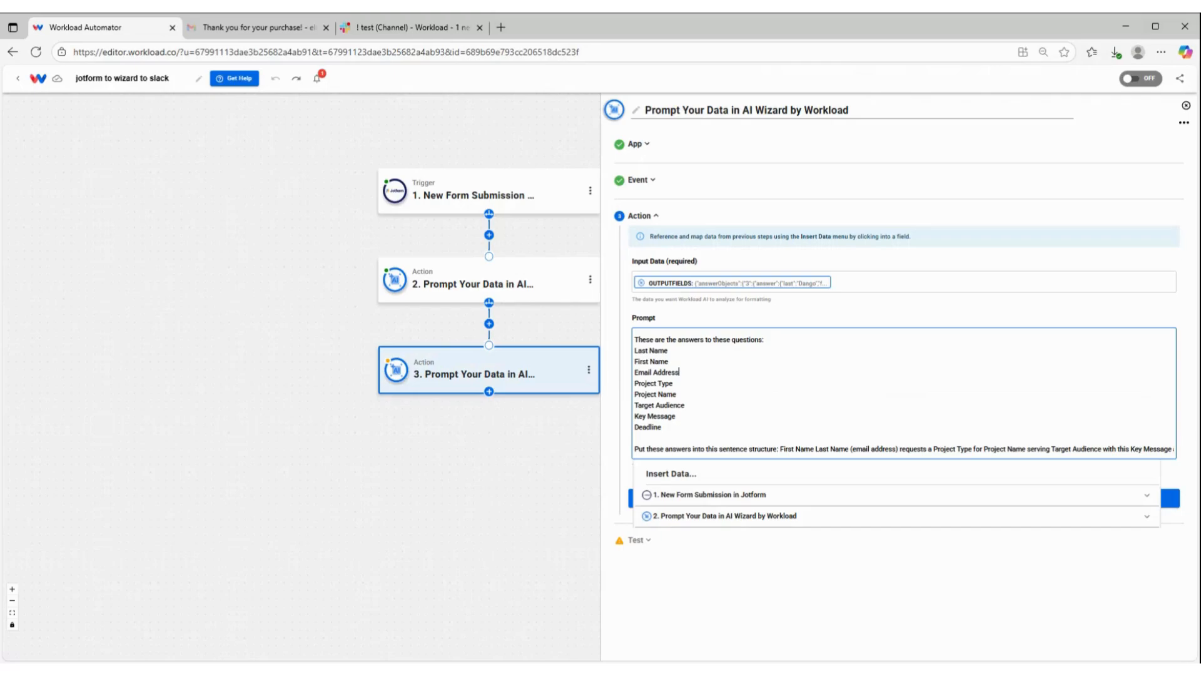
{"action": "left_click_drag", "start_coordinate": [914, 450], "coordinate": [1149, 465]}
{"action": "left_click", "coordinate": [1022, 448]}
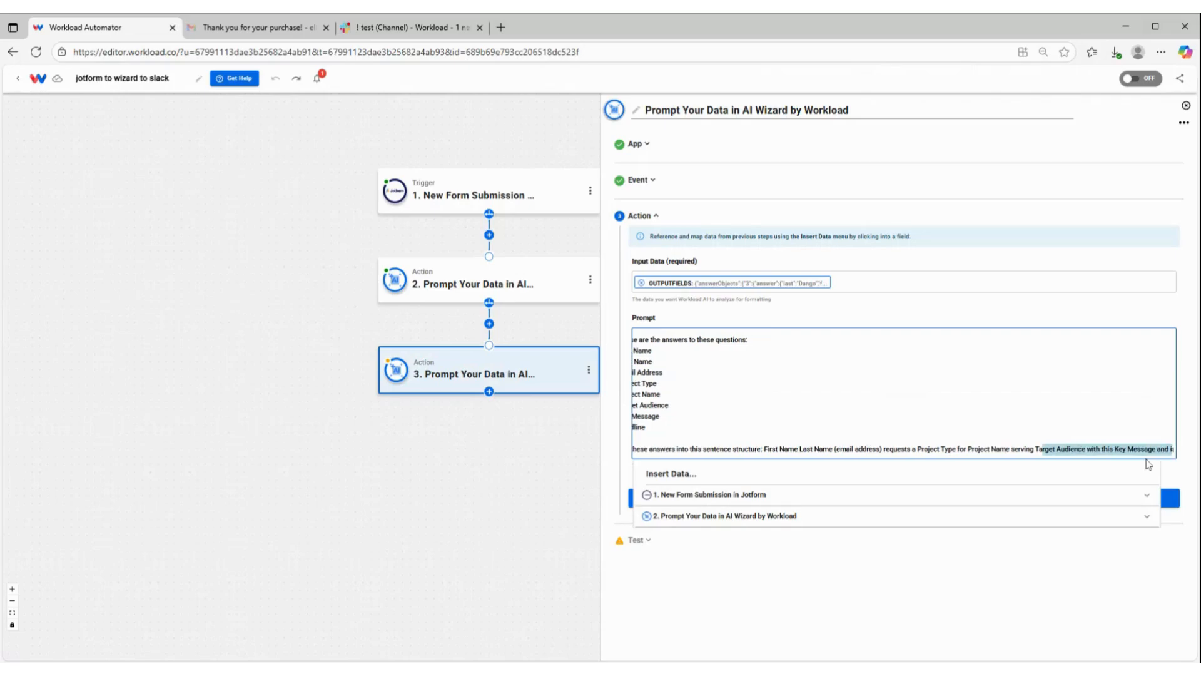
{"action": "left_click", "coordinate": [1137, 448]}
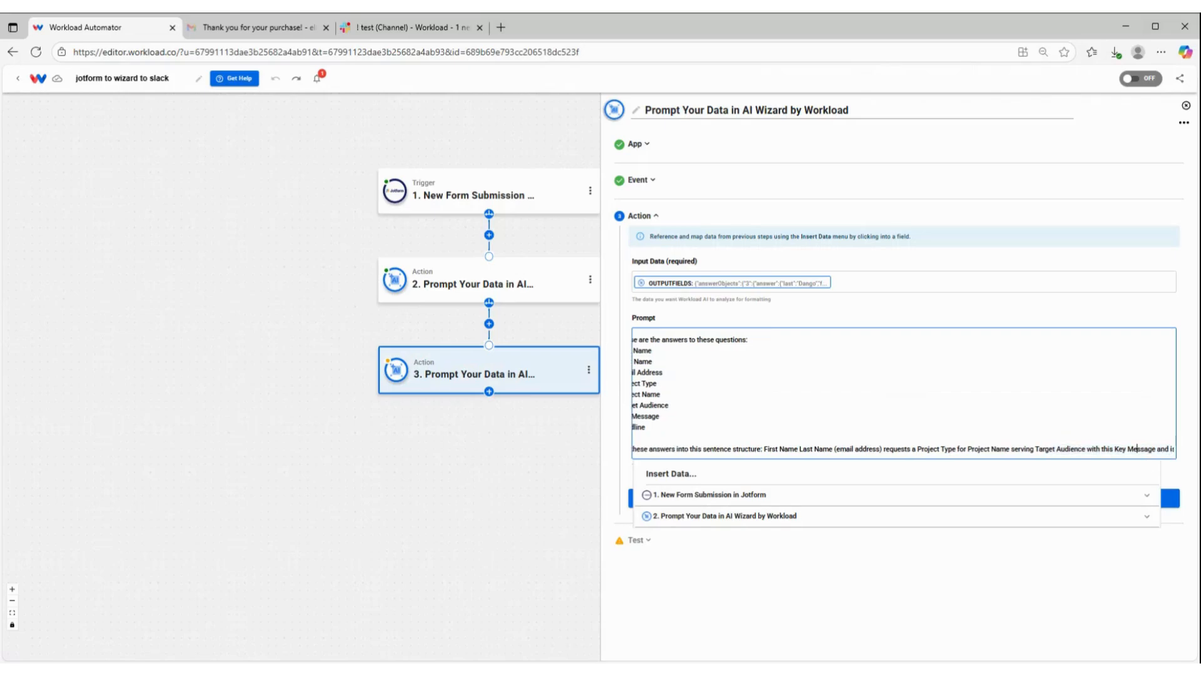
{"action": "left_click_drag", "start_coordinate": [1137, 449], "coordinate": [1188, 460]}
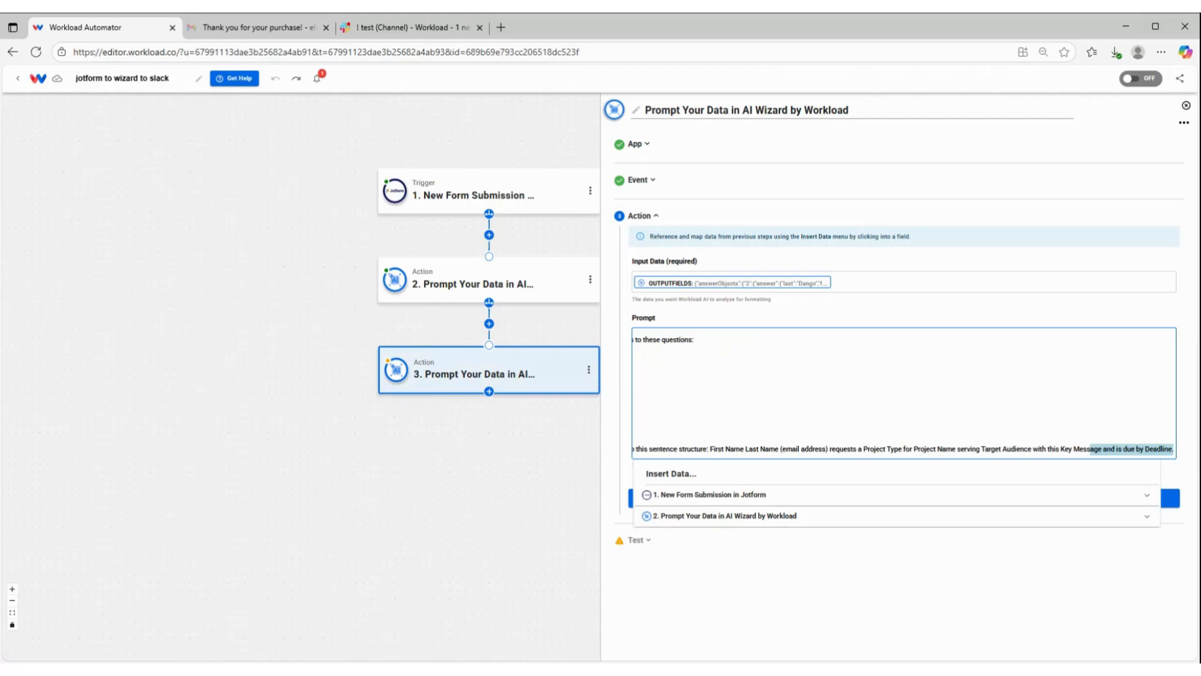
{"action": "left_click", "coordinate": [642, 427]}
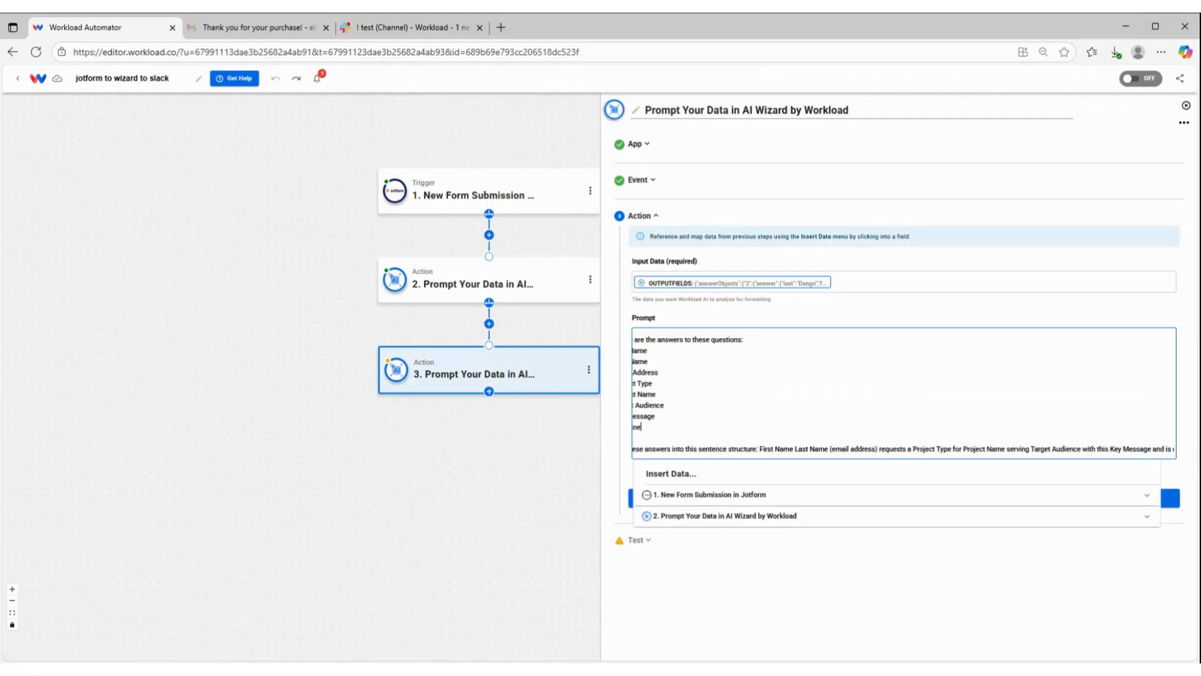
{"action": "triple_click", "coordinate": [644, 427]}
{"action": "left_click", "coordinate": [654, 394]}
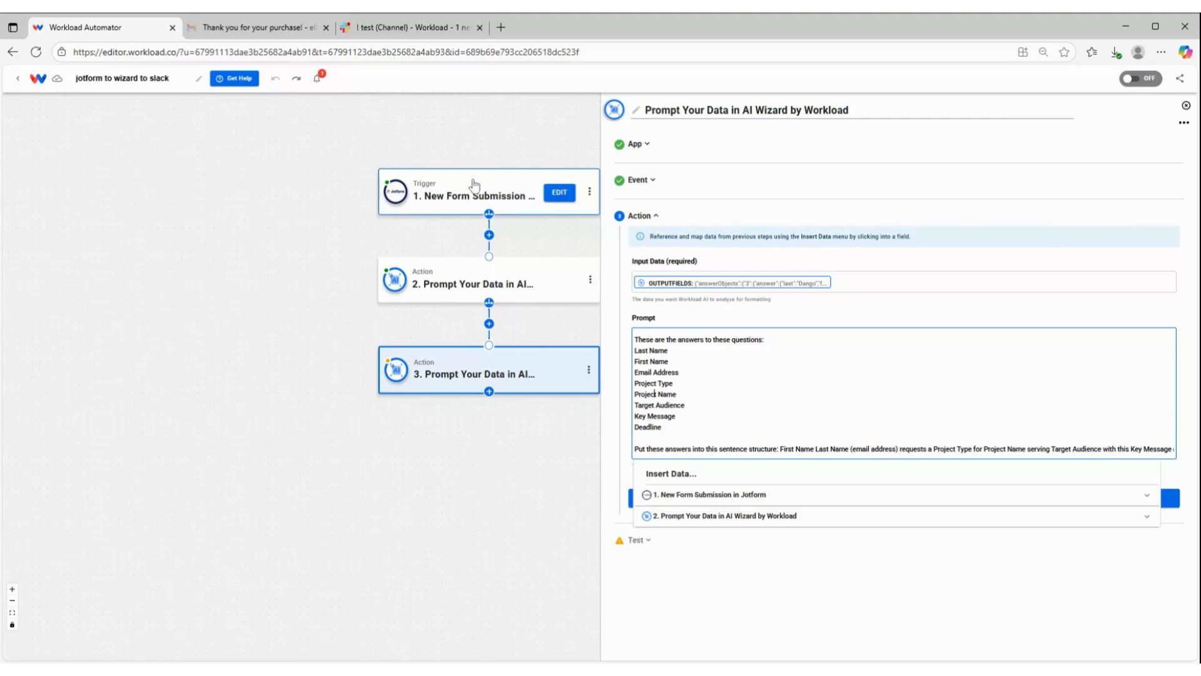
{"action": "left_click", "coordinate": [655, 322]}
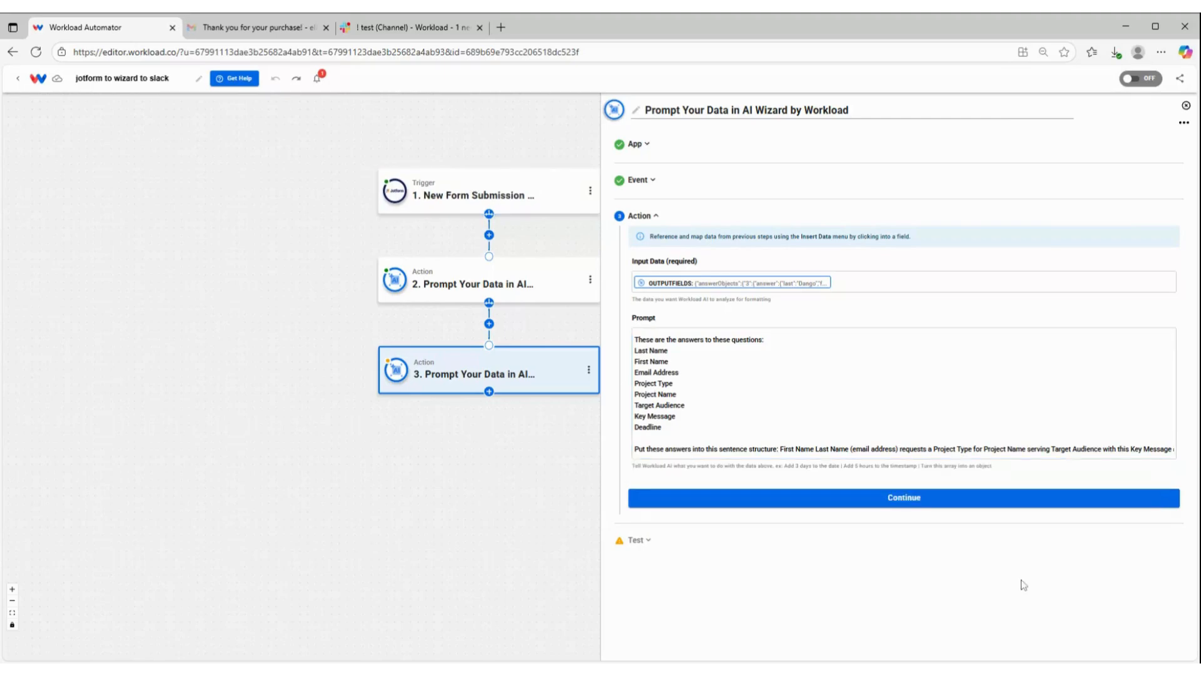
Step: Run the test of the third step's Prompt Your Data action and finish its setup
{"action": "left_click", "coordinate": [719, 497]}
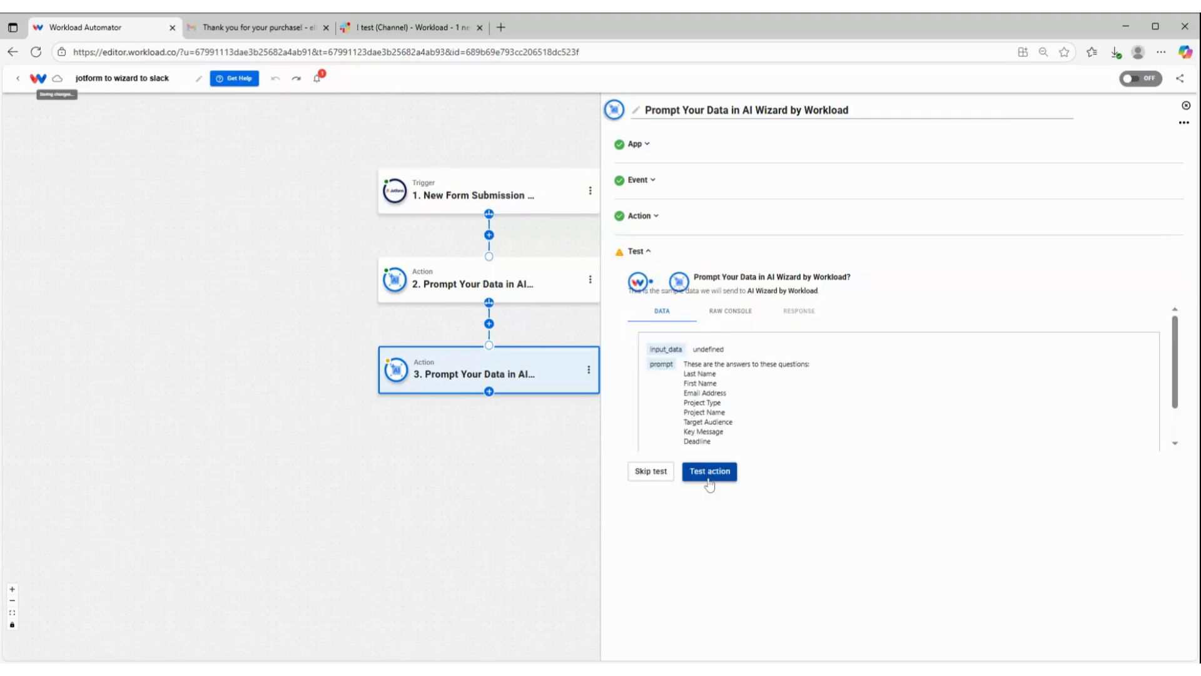
{"action": "left_click", "coordinate": [709, 474]}
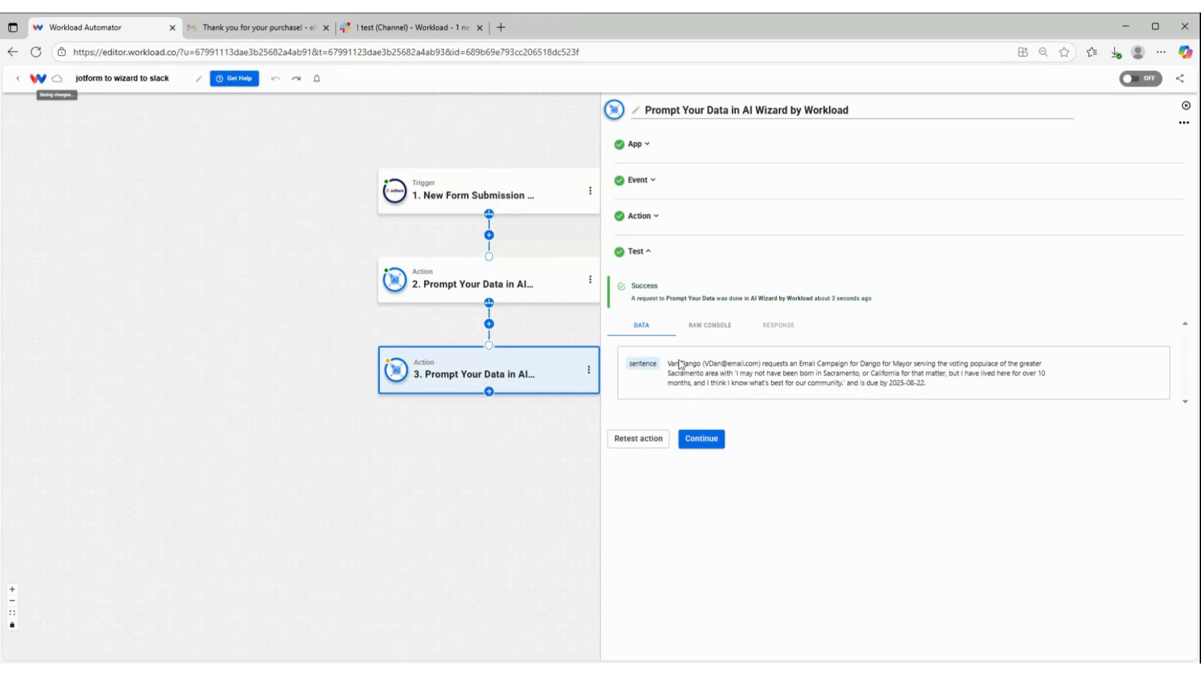
{"action": "left_click", "coordinate": [719, 444]}
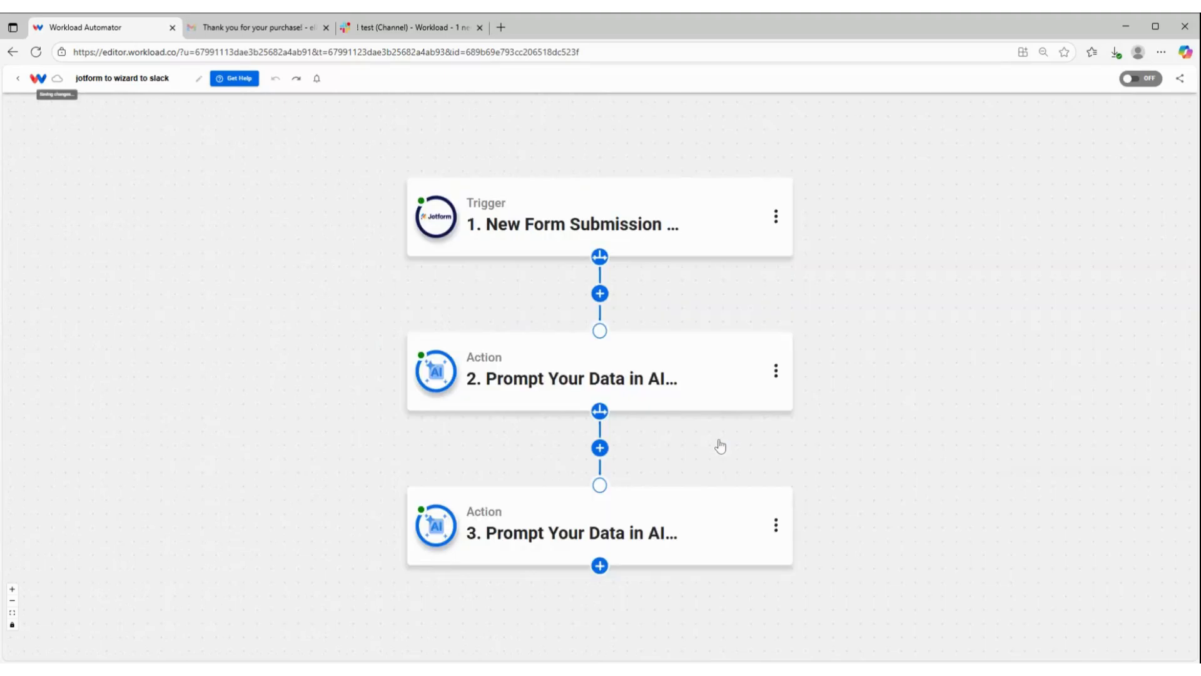
Step: Add a fourth action using Slack's Send Channel Message event with the Slack - Workload account
{"action": "left_click", "coordinate": [599, 565]}
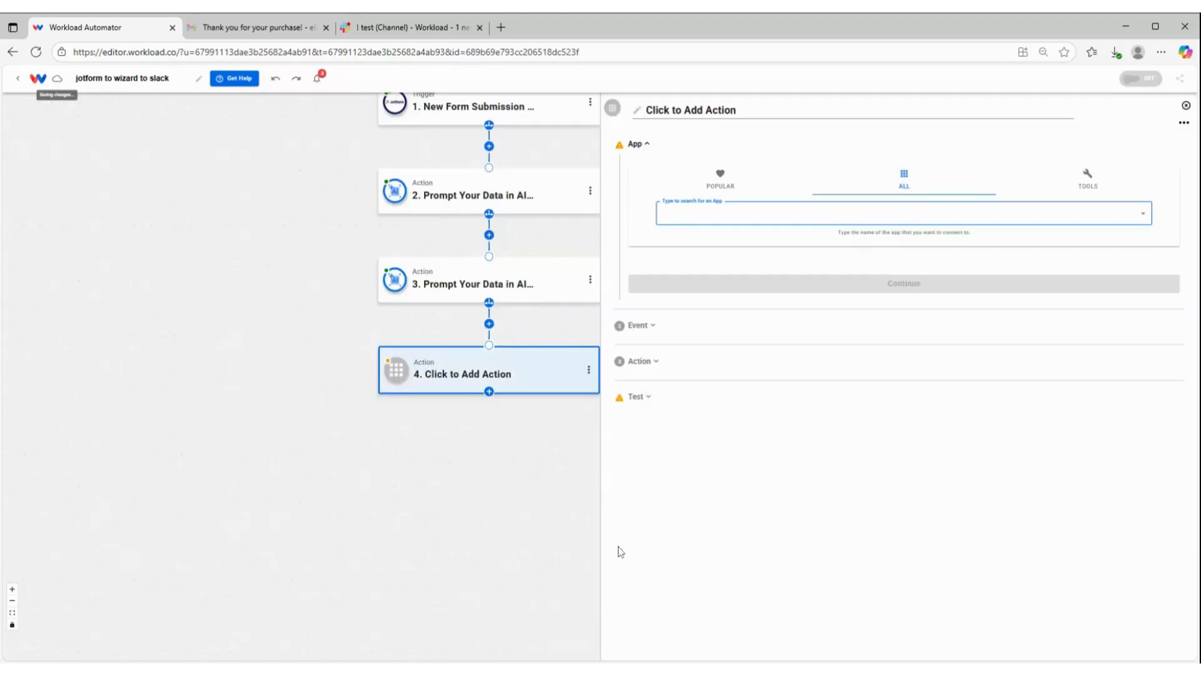
{"action": "type", "text": "slack"}
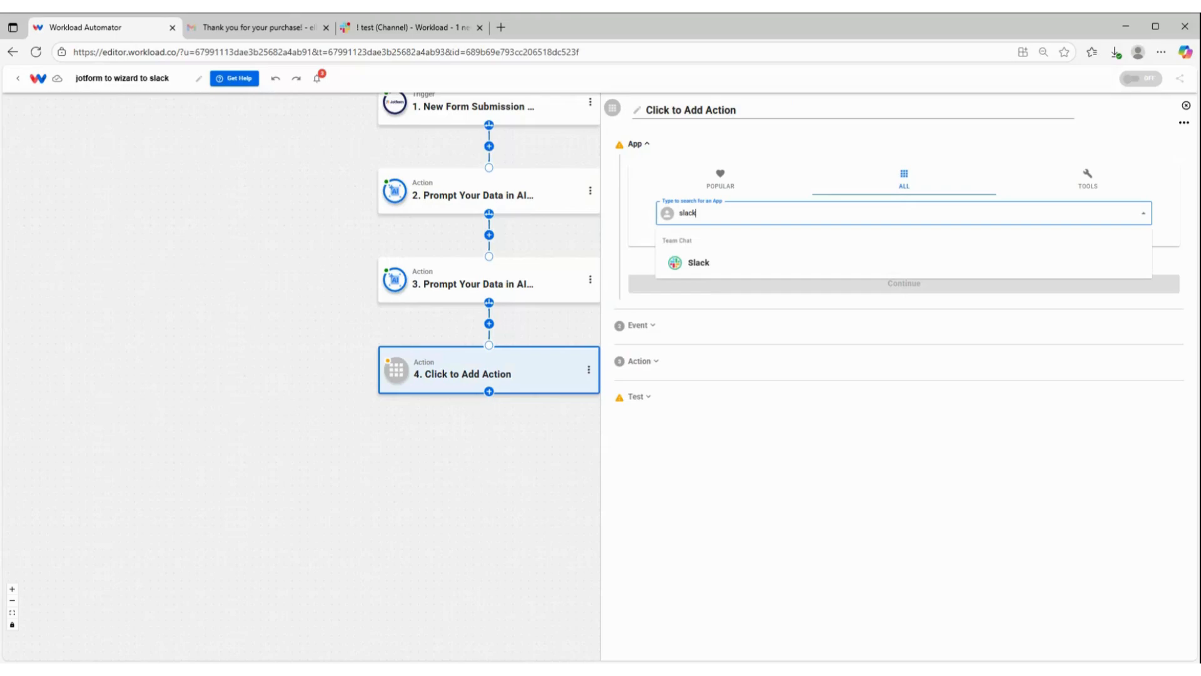
{"action": "key", "text": "Return"}
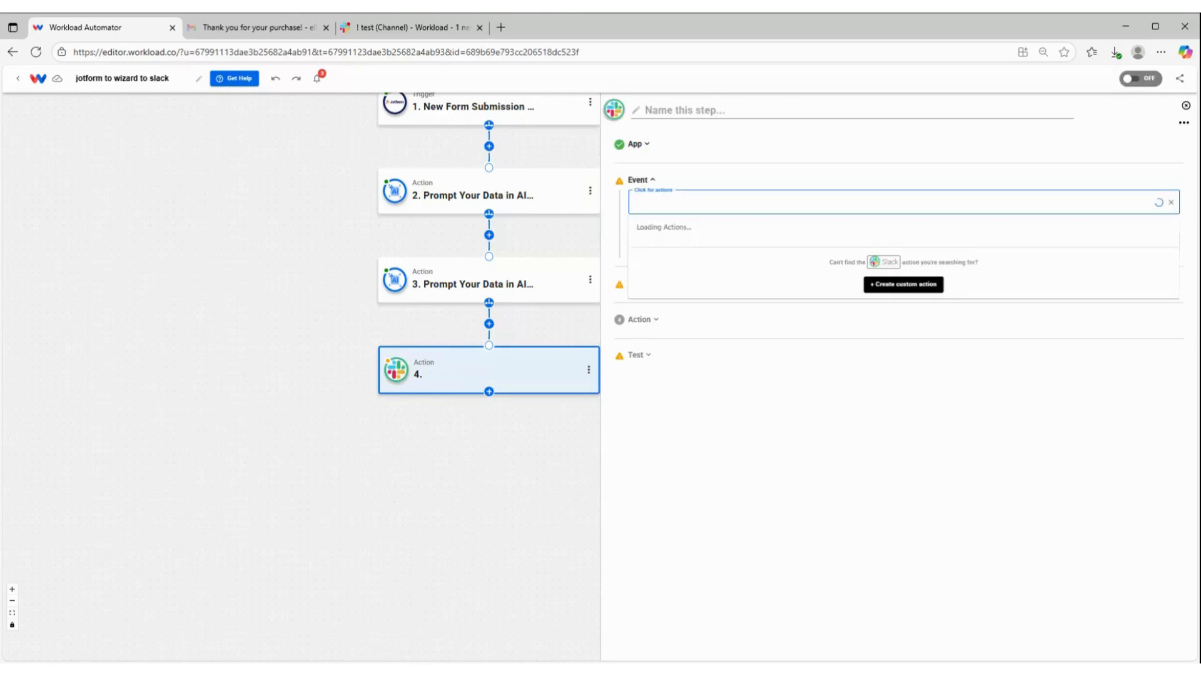
{"action": "scroll", "coordinate": [672, 282], "scroll_direction": "down", "scroll_amount": 10}
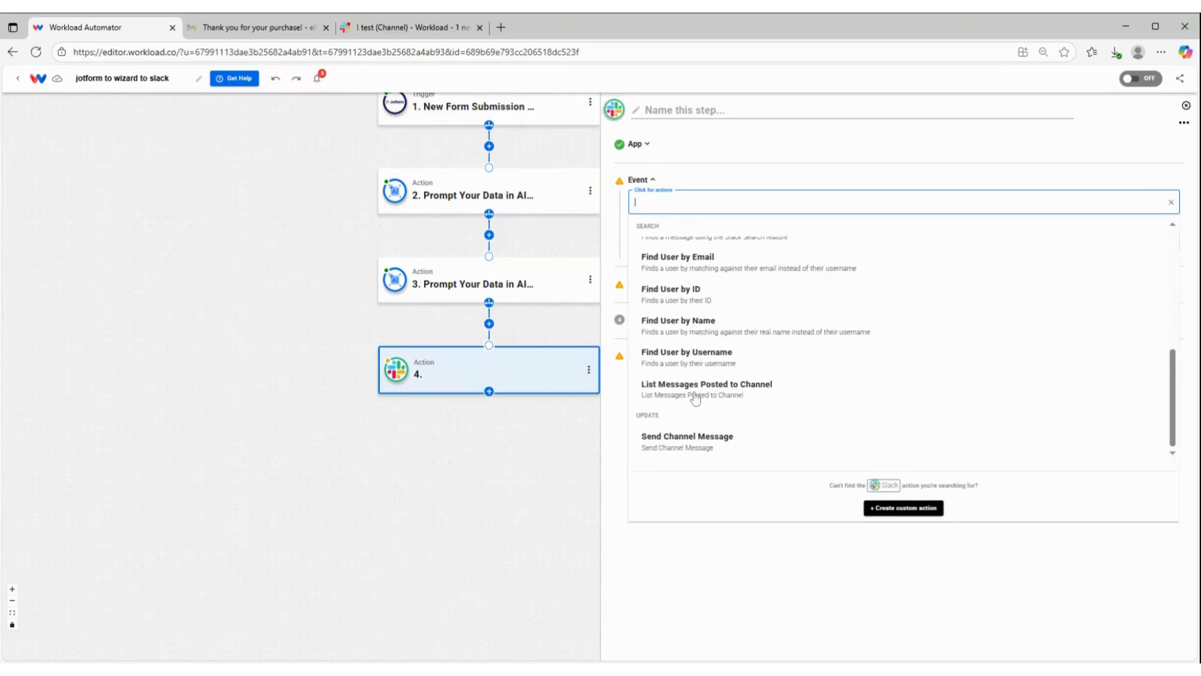
{"action": "left_click", "coordinate": [672, 442]}
{"action": "left_click", "coordinate": [845, 239]}
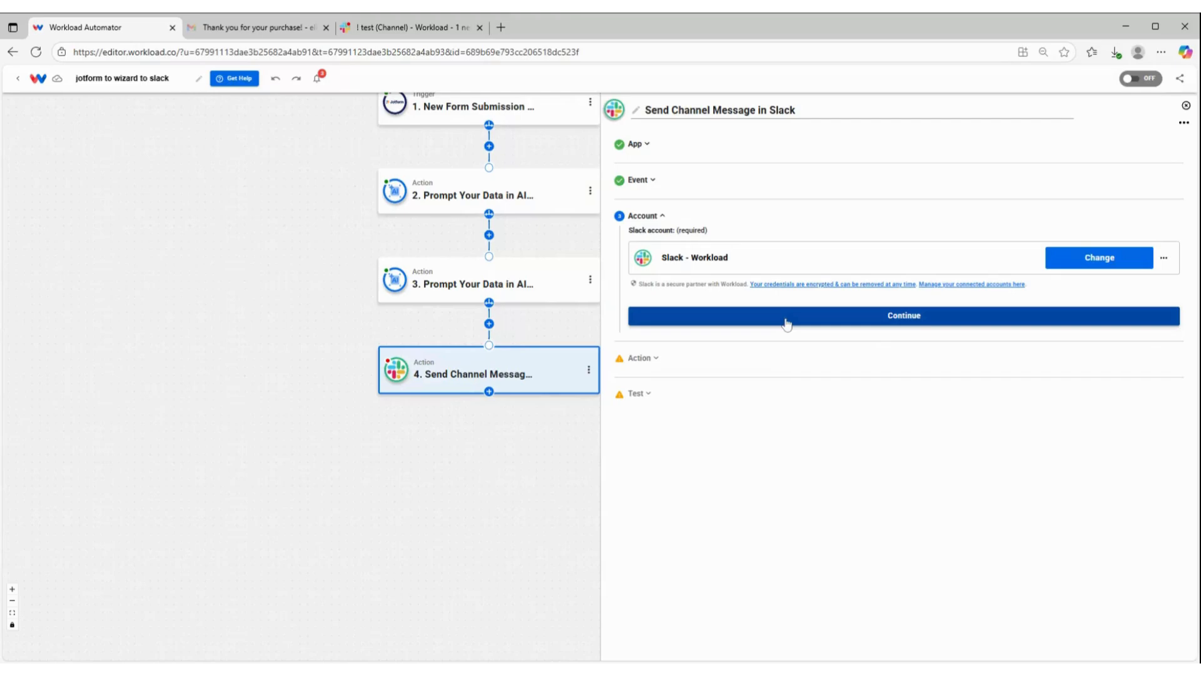
{"action": "left_click", "coordinate": [786, 320]}
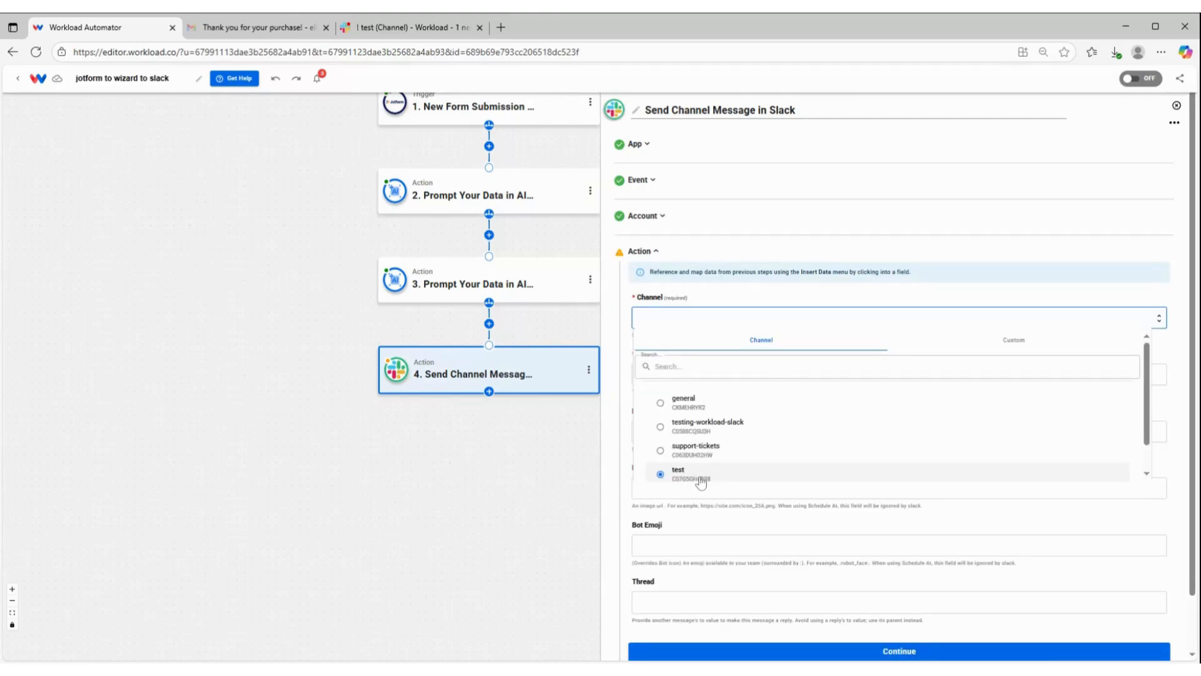
Step: Set the Slack message's channel to test and map the third step's sentence output into Message Text
{"action": "left_click", "coordinate": [697, 475]}
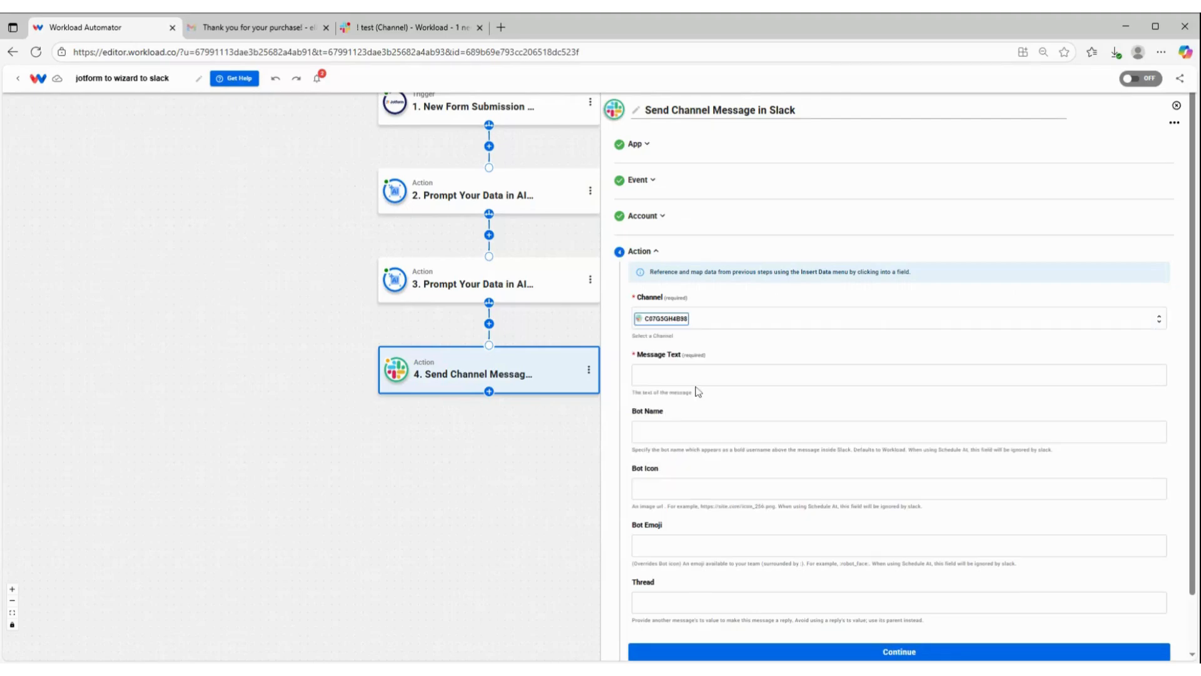
{"action": "scroll", "coordinate": [697, 392], "scroll_direction": "down", "scroll_amount": 1}
{"action": "left_click", "coordinate": [707, 313]}
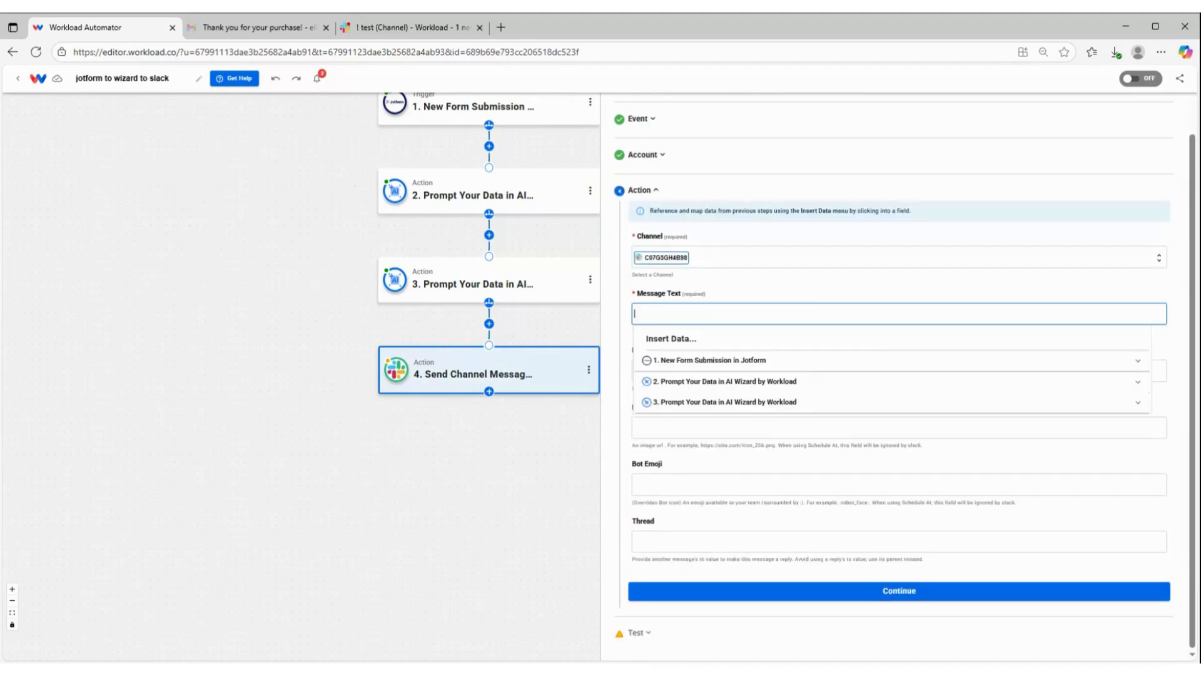
{"action": "left_click", "coordinate": [682, 407]}
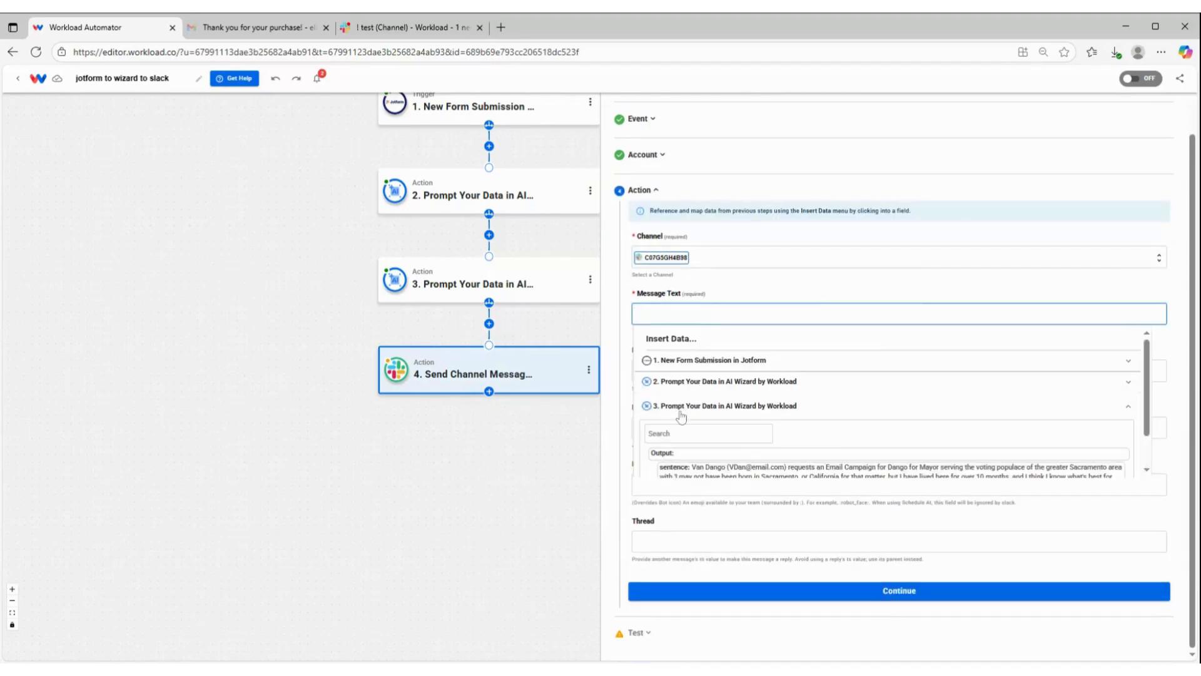
{"action": "left_click", "coordinate": [694, 476]}
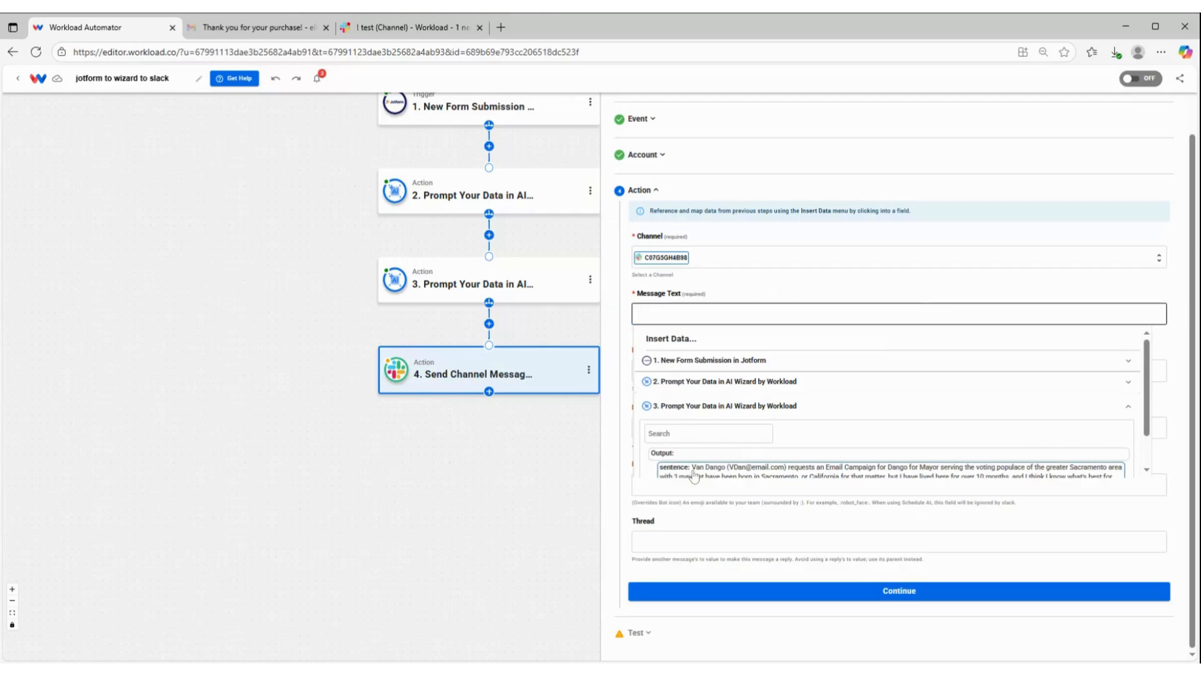
{"action": "left_click", "coordinate": [694, 373]}
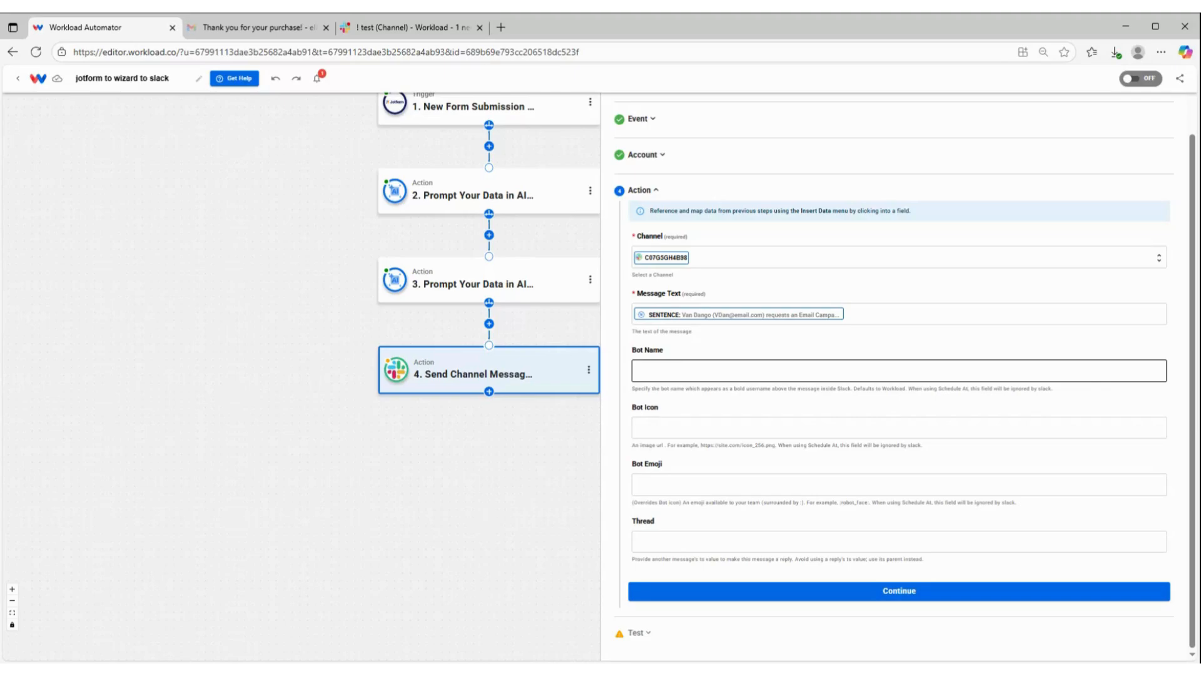
Step: Set the Slack message's Bot Name to Request and leave Bot Icon empty
{"action": "left_click", "coordinate": [694, 371]}
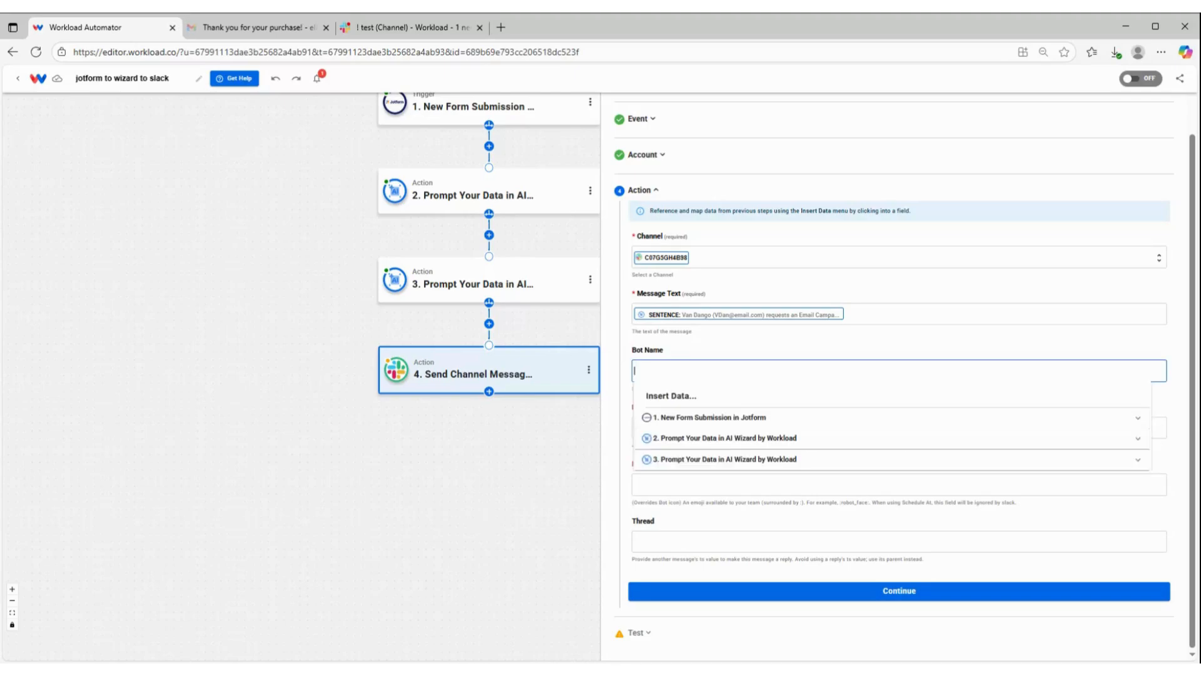
{"action": "type", "text": "Request"}
{"action": "key", "text": "Tab"}
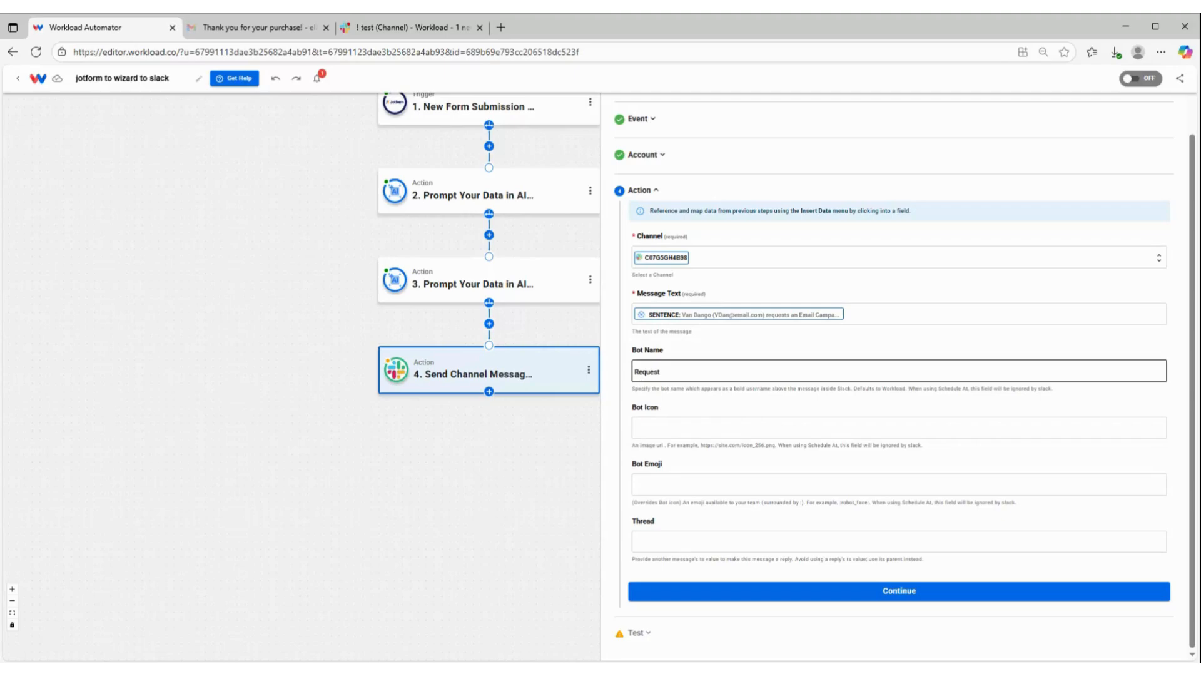
{"action": "left_click", "coordinate": [660, 433]}
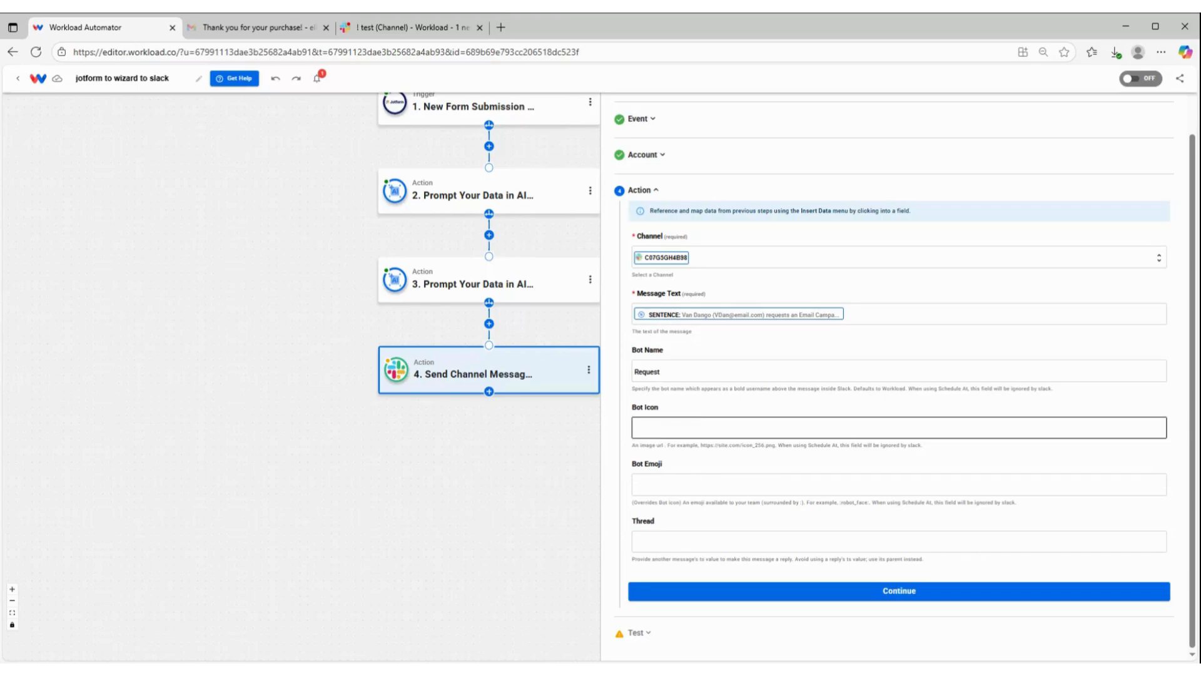
Step: Test the Send Channel Message action, review the response data and finish the action's setup
{"action": "left_click", "coordinate": [799, 593]}
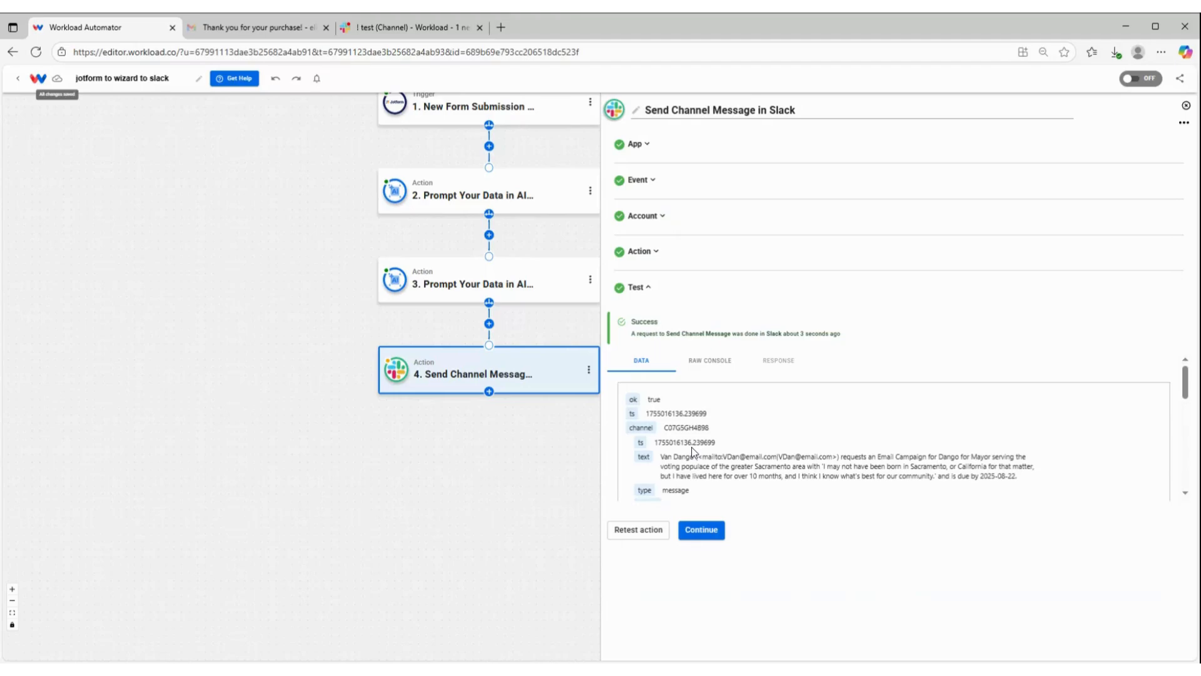
{"action": "scroll", "coordinate": [692, 447], "scroll_direction": "down", "scroll_amount": 10}
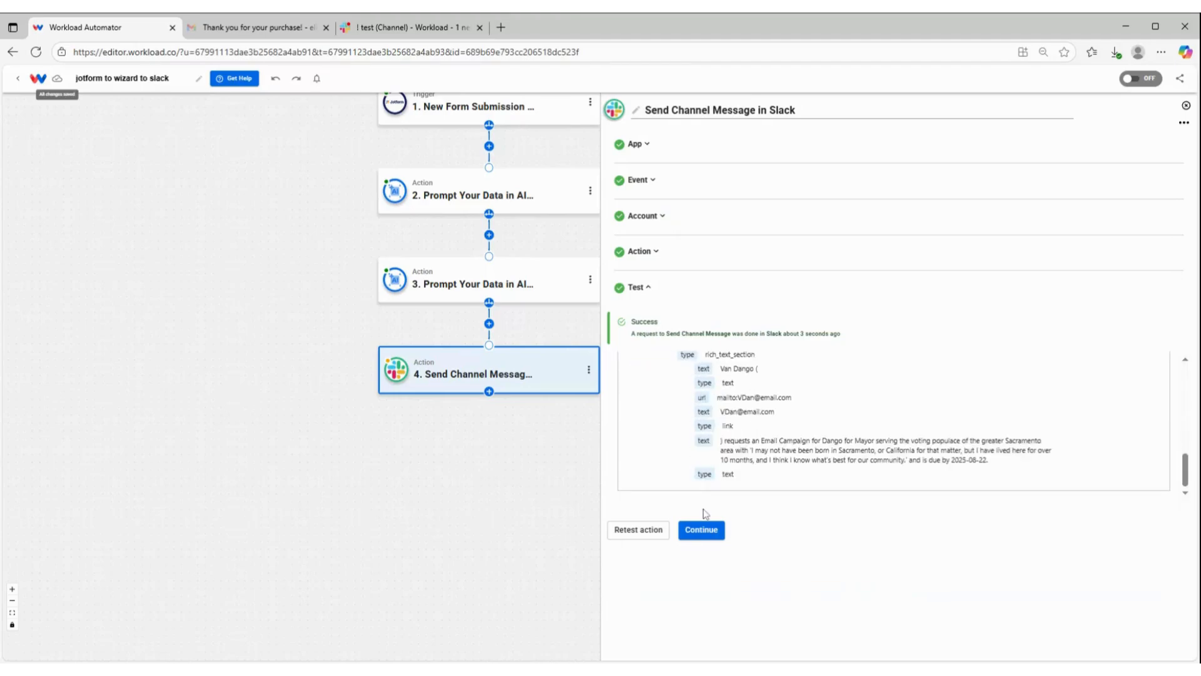
{"action": "left_click", "coordinate": [704, 531]}
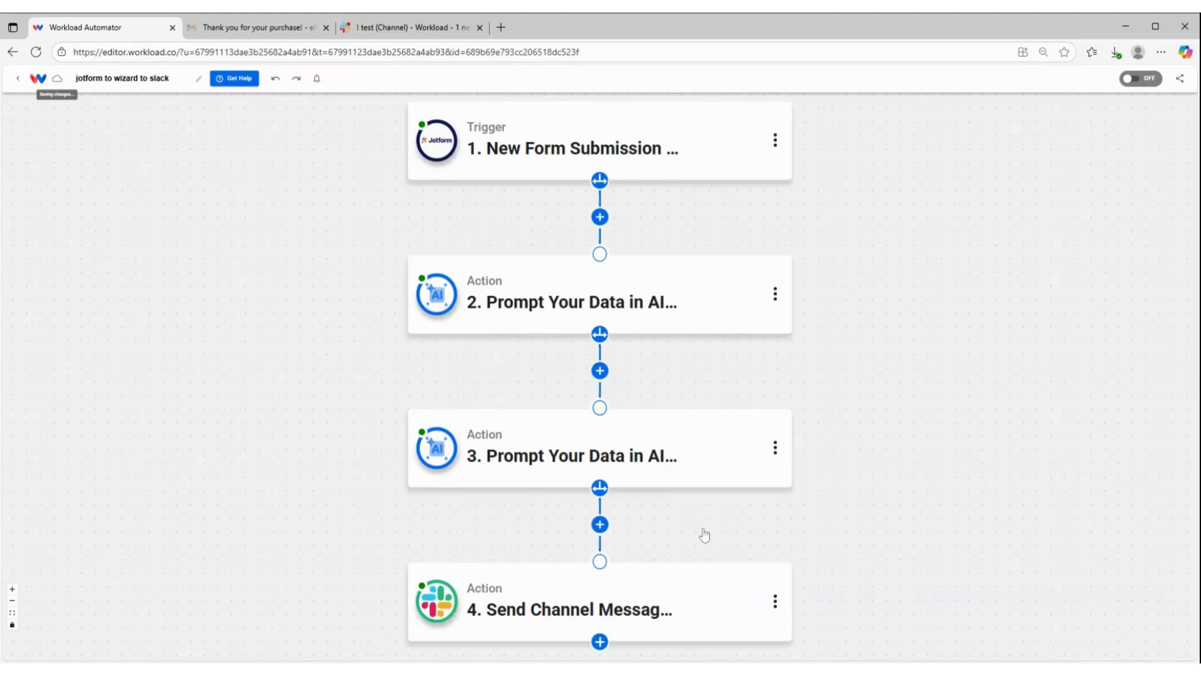
Step: Check the test channel in Slack for the posted message, then return to Workload and activate the automation
{"action": "left_click", "coordinate": [412, 27]}
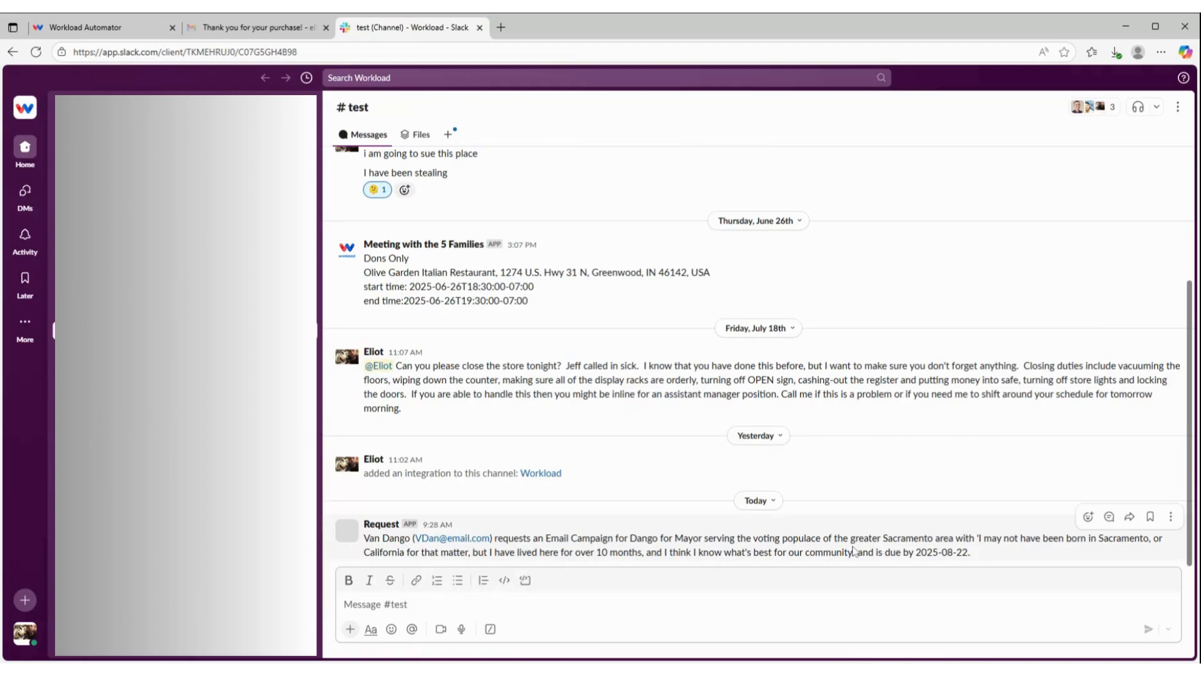
{"action": "left_click", "coordinate": [112, 27]}
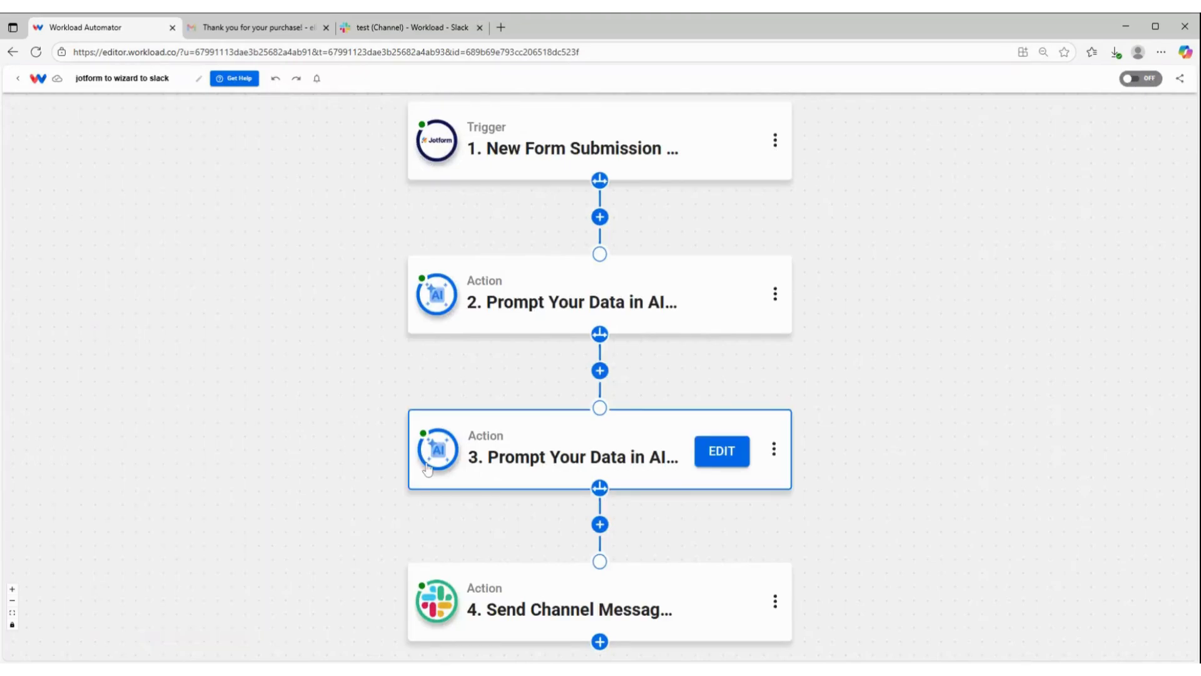
{"action": "left_click", "coordinate": [1140, 80]}
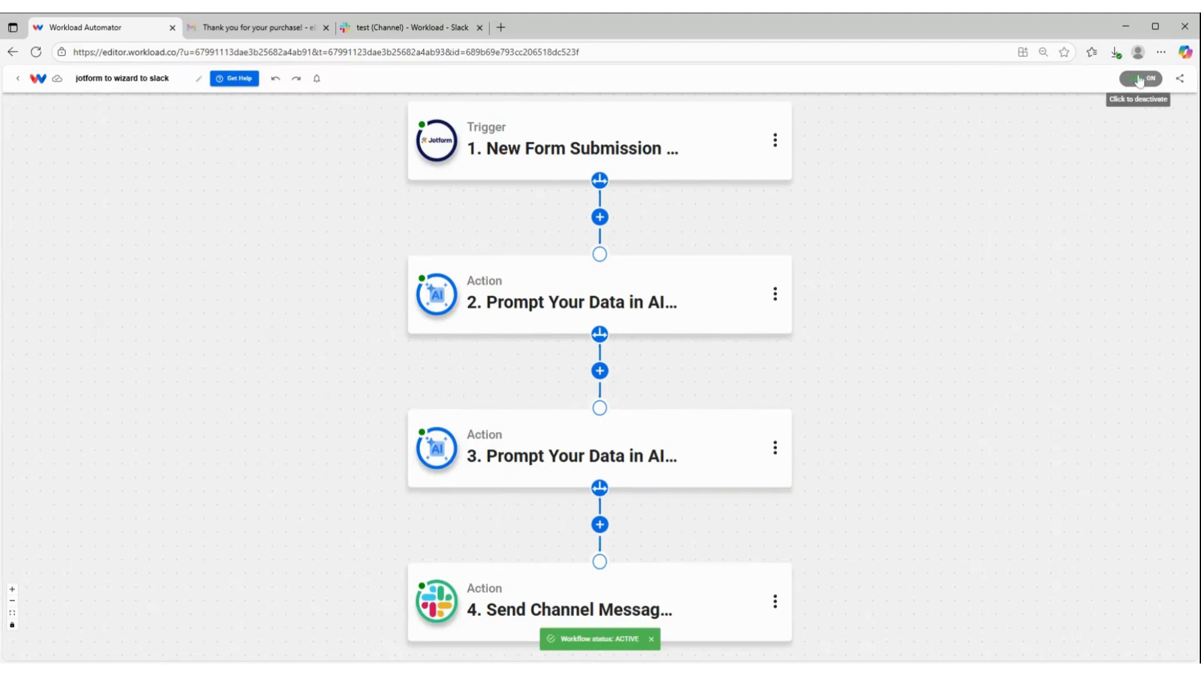